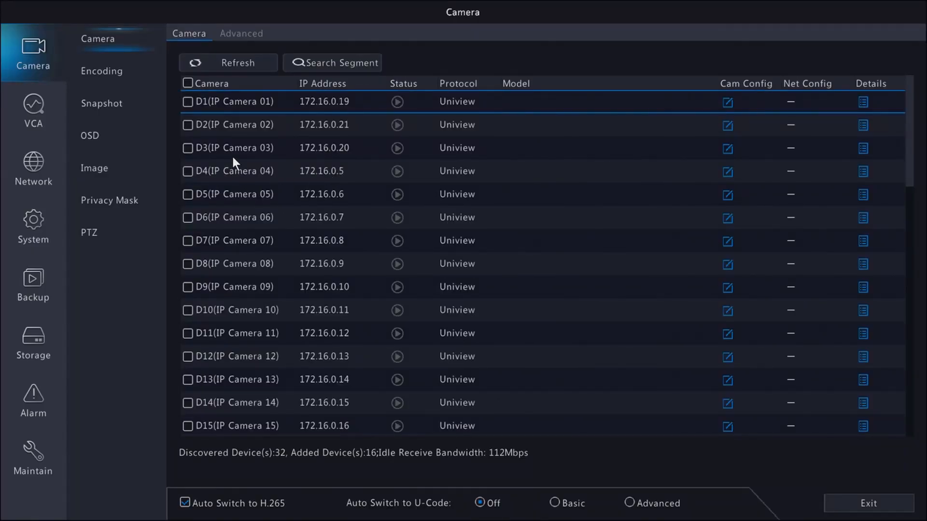
Assign the discovered IPC3618SR3-DPF28M camera at 192.168.1.45 to channel D1, replacing its plug-and-play setup
left_click(724, 100)
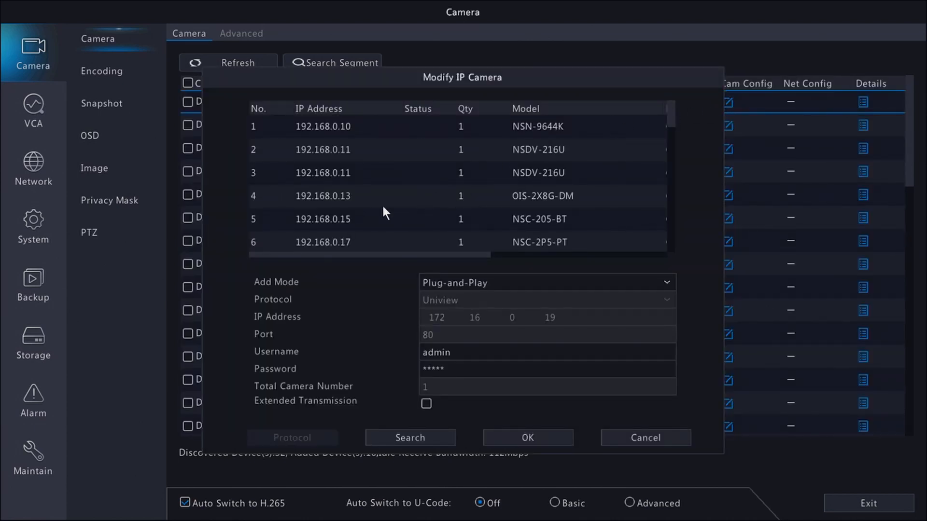
scroll(670, 122, "down", 2)
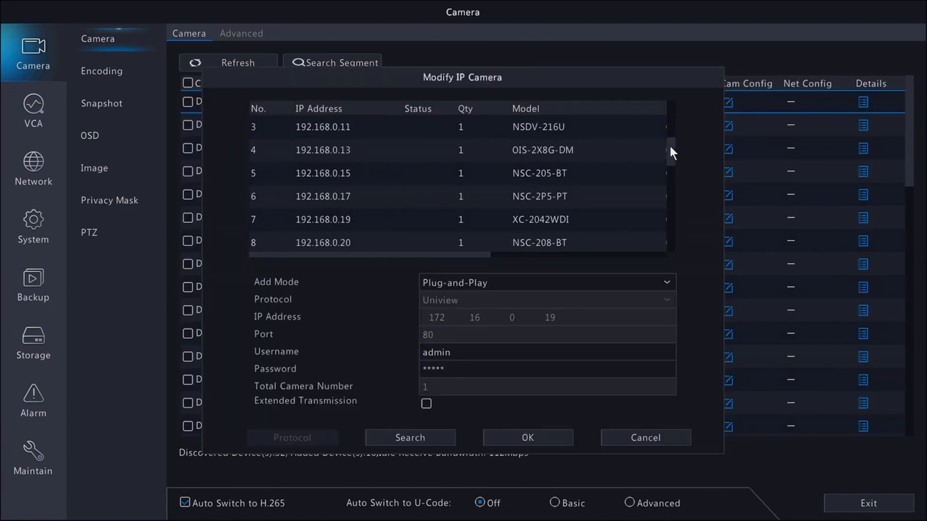
scroll(651, 236, "down", 12)
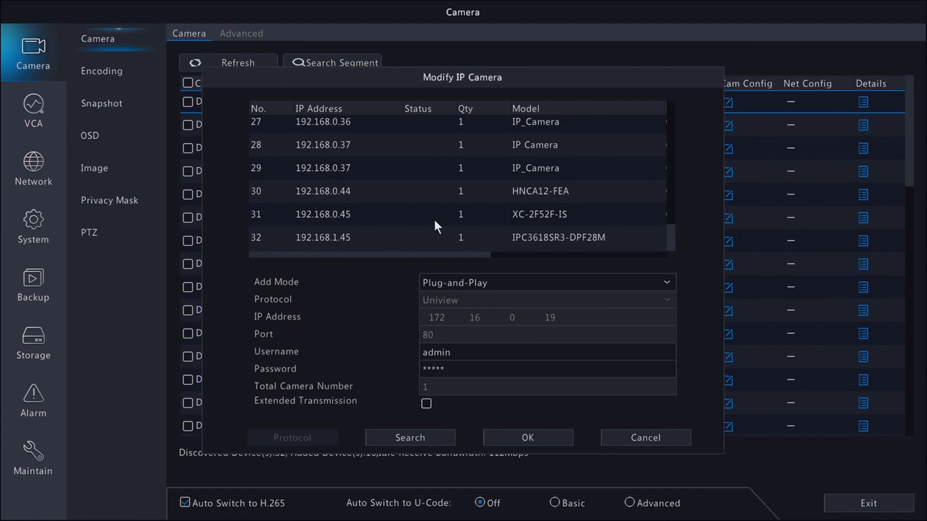
left_click(433, 241)
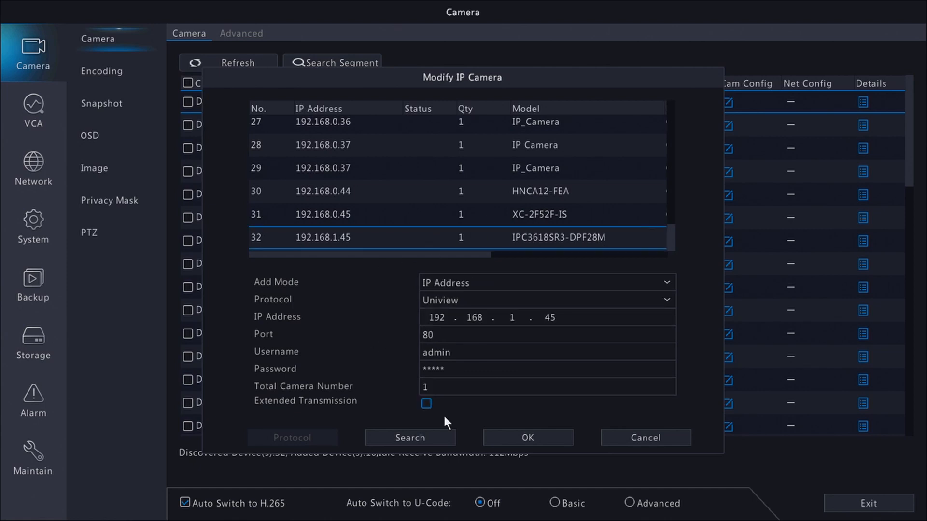
left_click(520, 435)
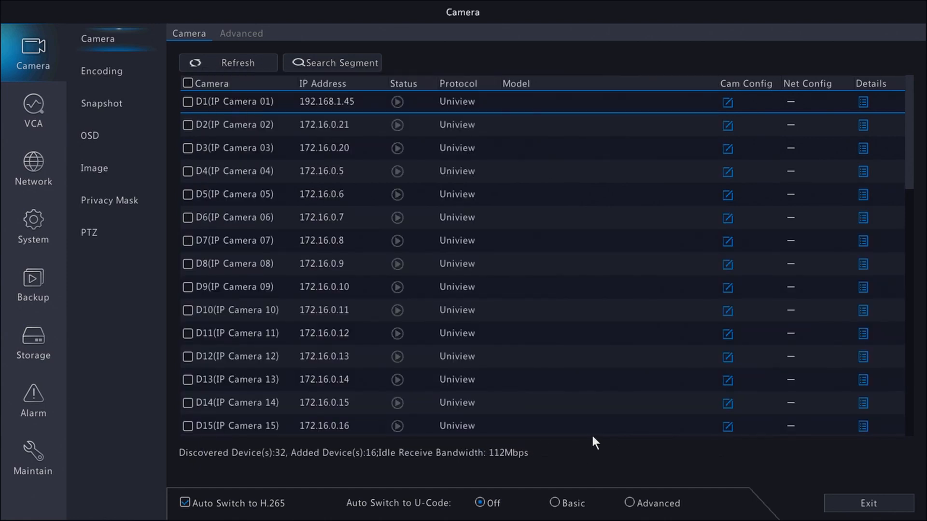
Return to the live view, check channel D1's video at full screen, and restore the camera grid
left_click(844, 500)
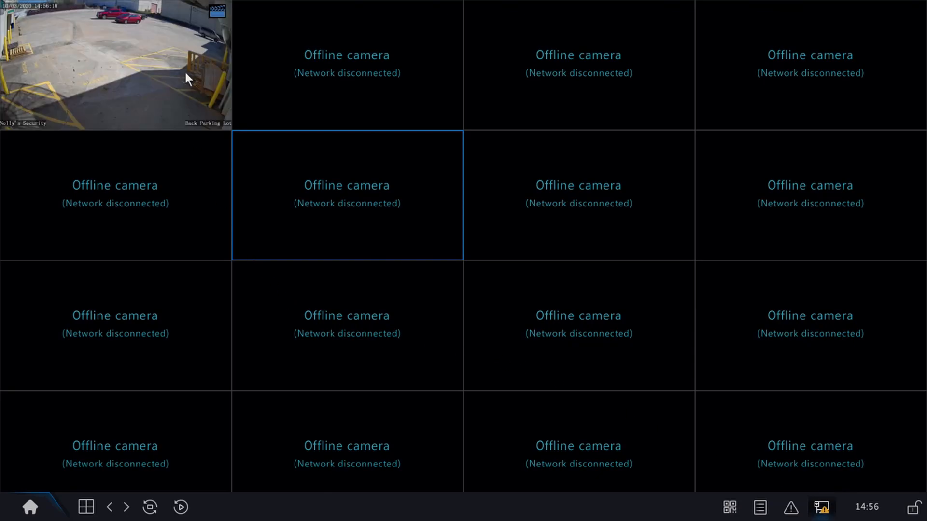
double_click(184, 64)
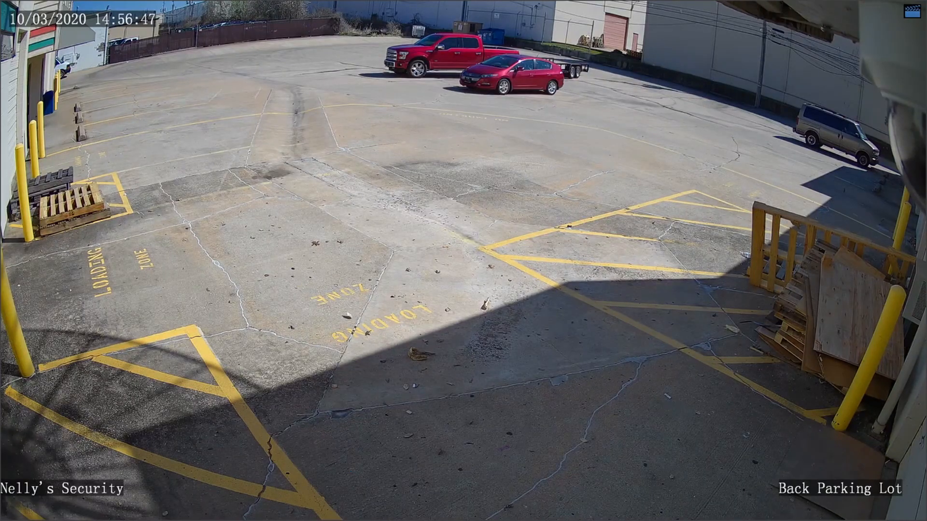
double_click(450, 230)
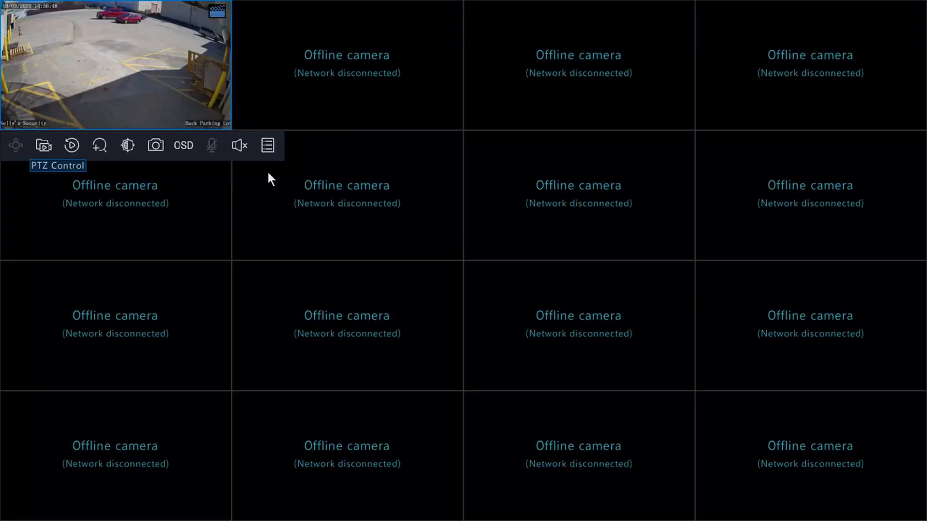
Open the recorder's main menu and look through the OSD, image and privacy mask settings for camera D1
right_click(317, 214)
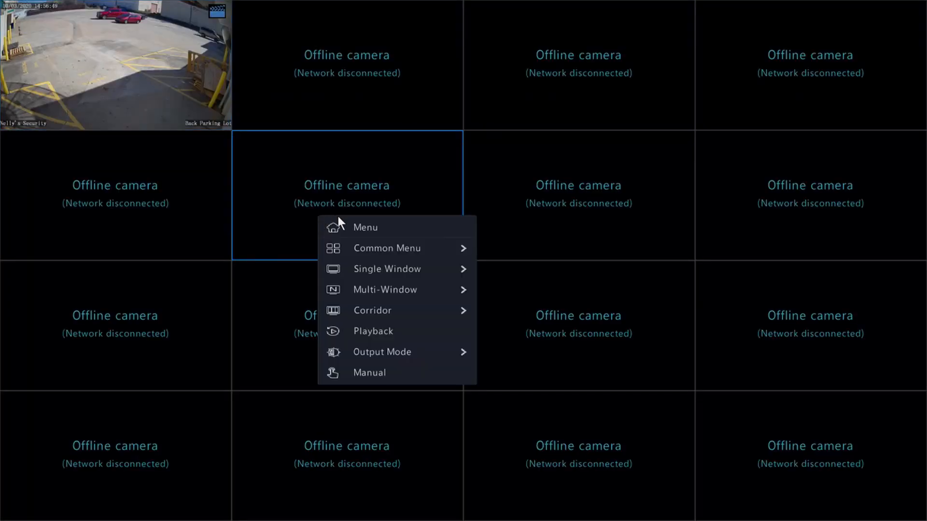
left_click(340, 225)
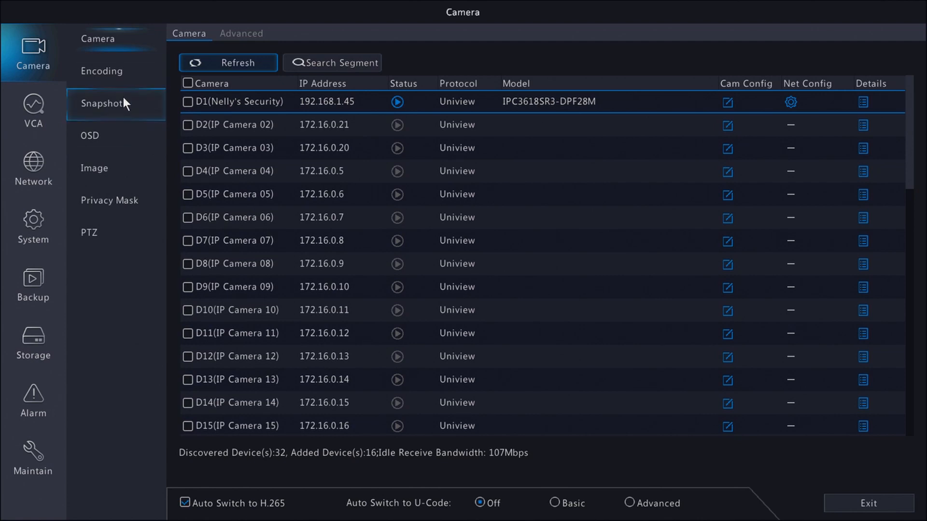
left_click(118, 131)
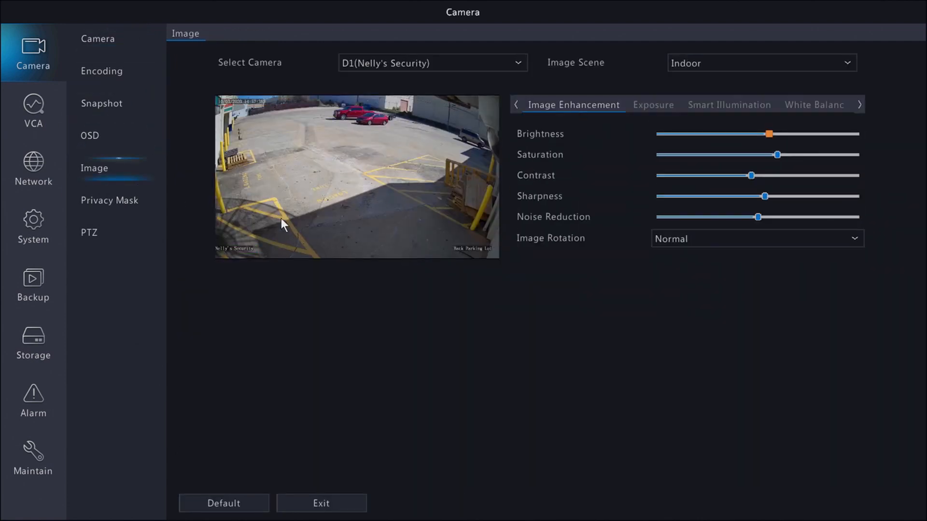
left_click(104, 199)
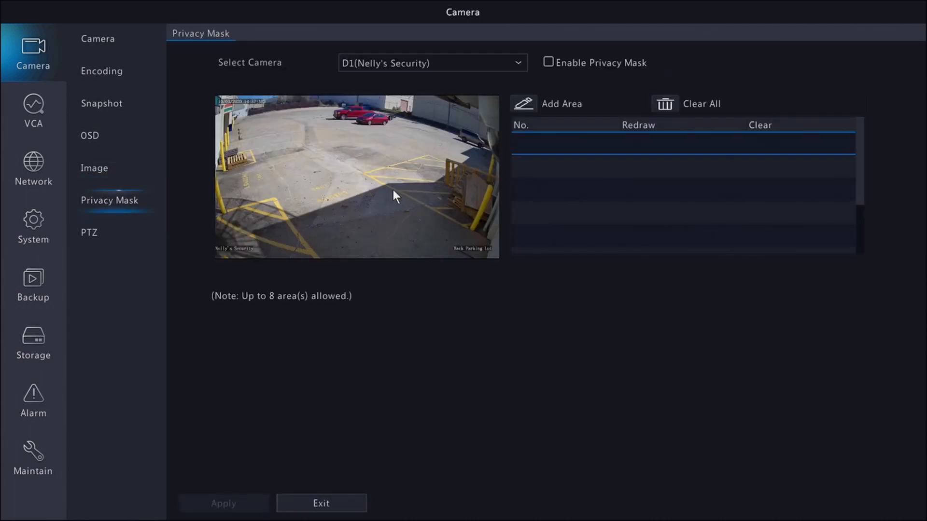
Review the VCA configuration and search pages, the EZCloud network settings and the basic system setup
left_click(33, 99)
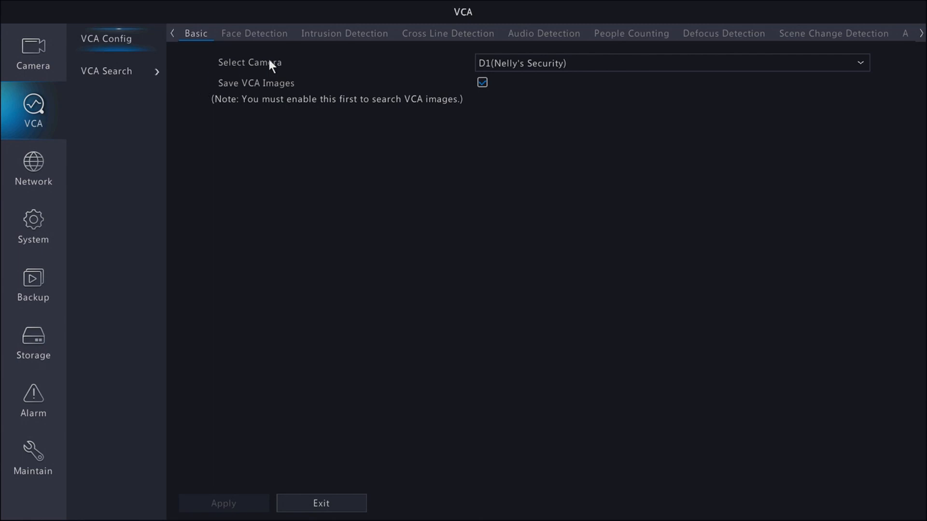
left_click(122, 81)
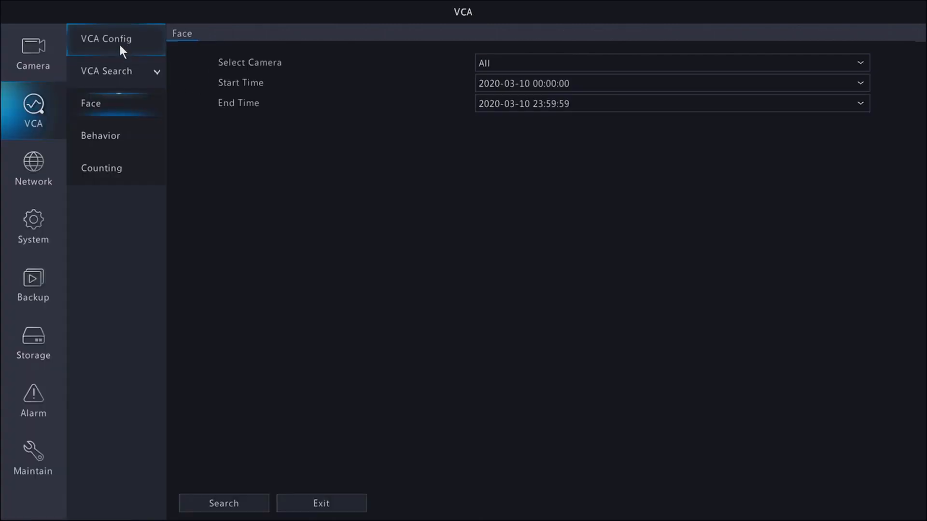
left_click(120, 46)
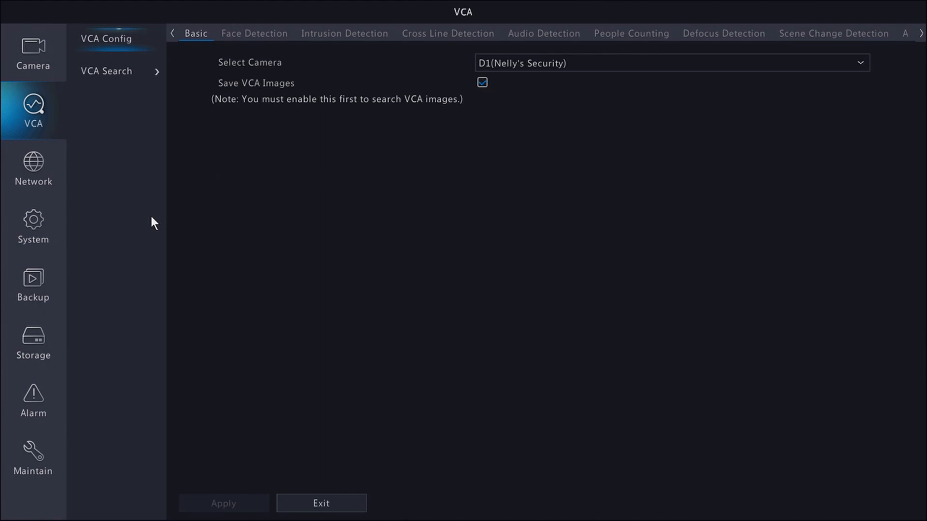
left_click(34, 174)
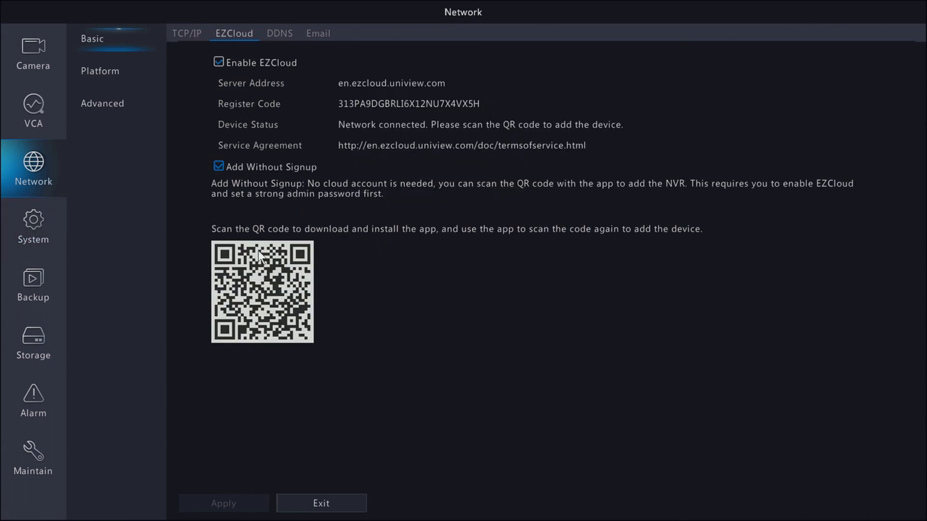
left_click(22, 215)
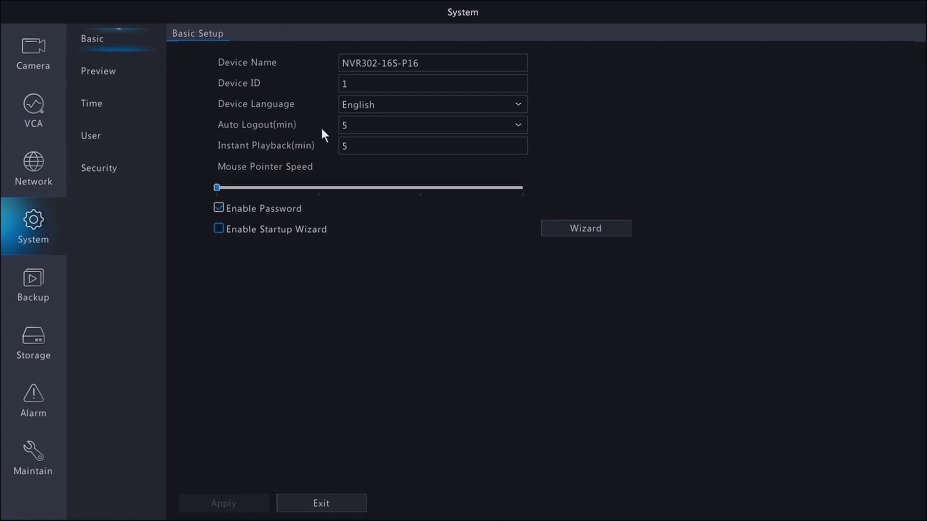
Preview the single-window live view layout in the system settings and page forward and back through its cameras
left_click(107, 73)
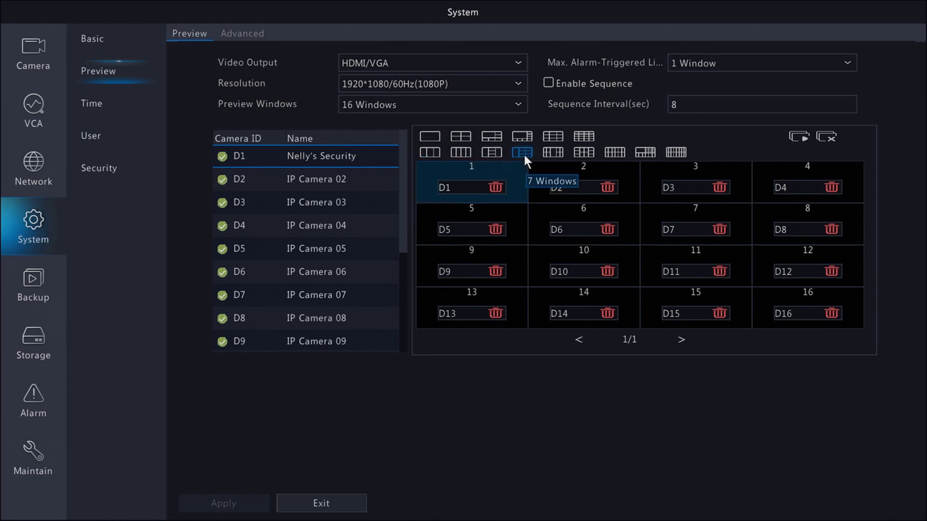
left_click(428, 136)
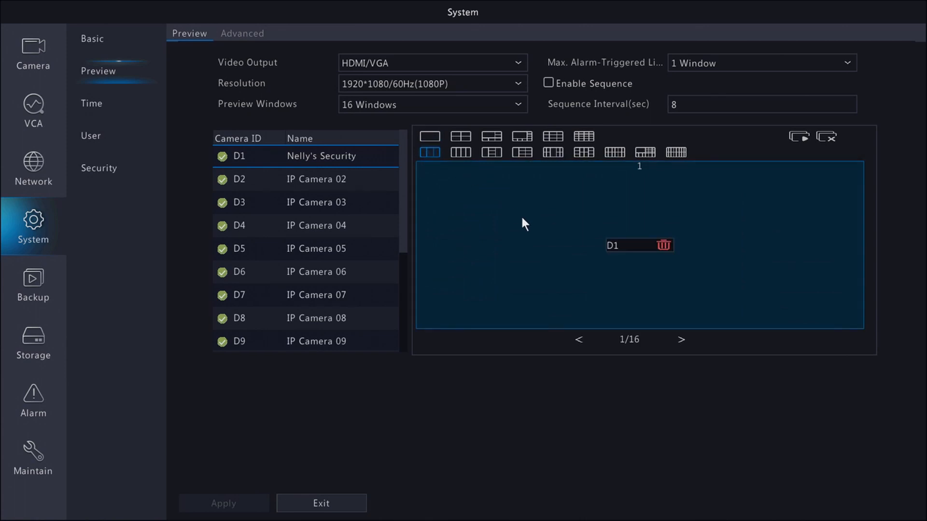
left_click(681, 340)
left_click(681, 339)
left_click(681, 339)
left_click(578, 339)
left_click(578, 339)
left_click(578, 339)
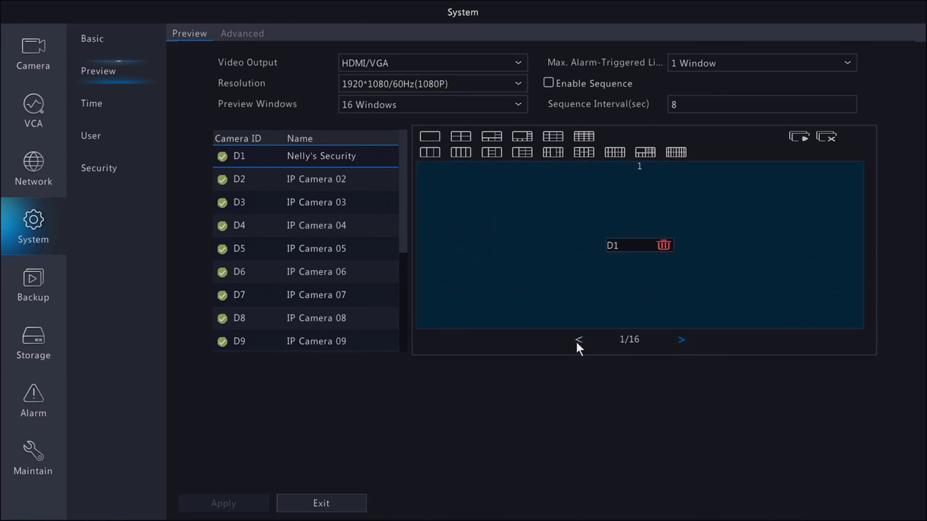
Look through the multi-window preview layouts, including the 5, 6, 7, 8, 9, 10 and 16 window arrangements
left_click(466, 136)
left_click(497, 137)
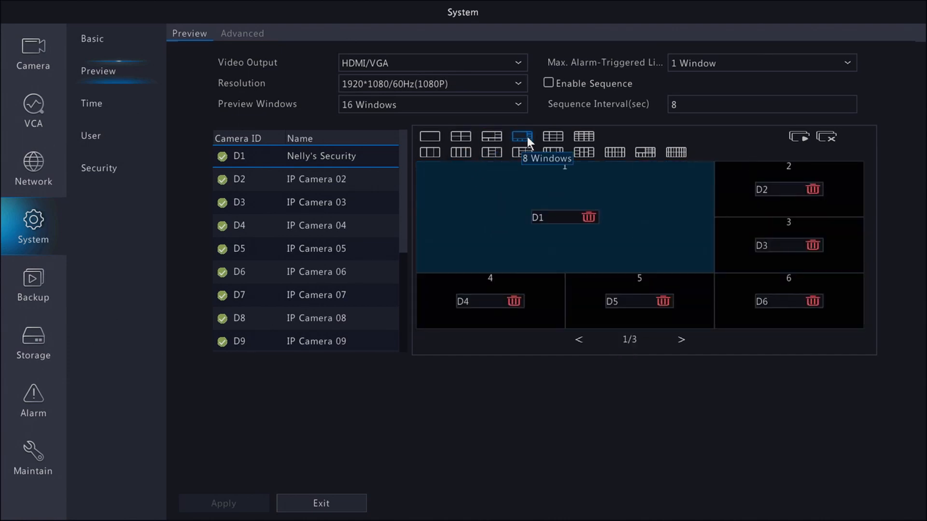
left_click(524, 137)
left_click(526, 153)
left_click(491, 151)
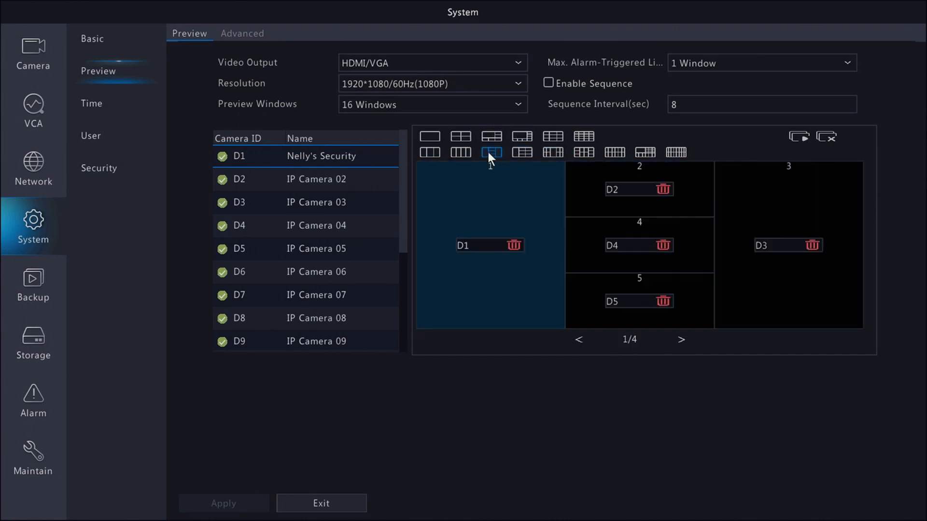
left_click(643, 153)
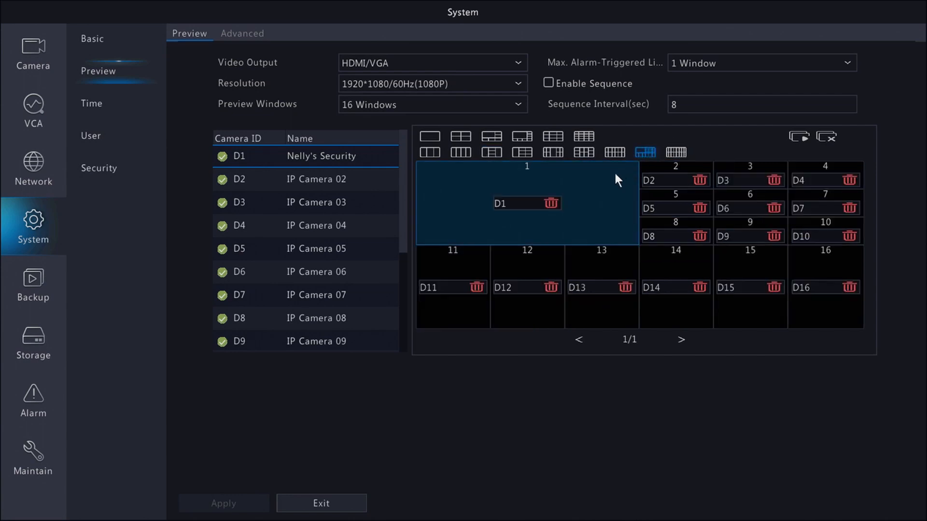
left_click(613, 153)
left_click(582, 152)
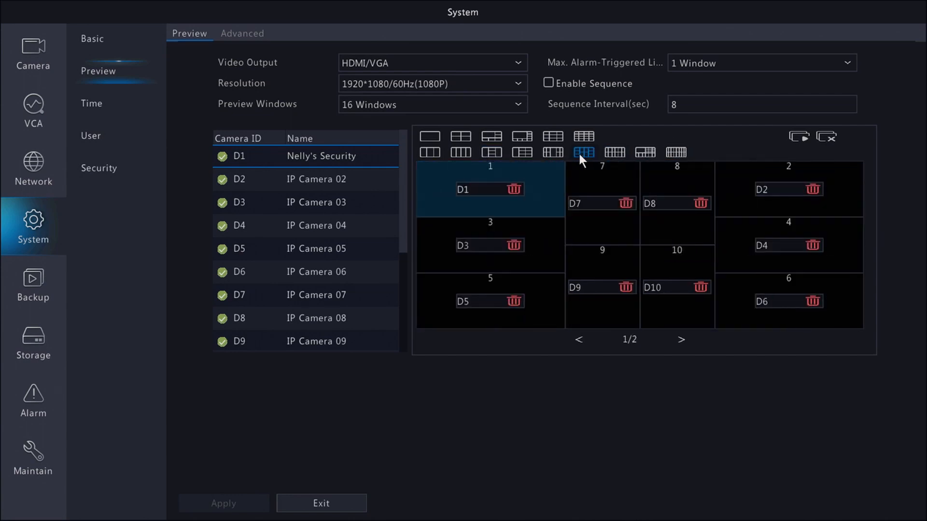
left_click(551, 153)
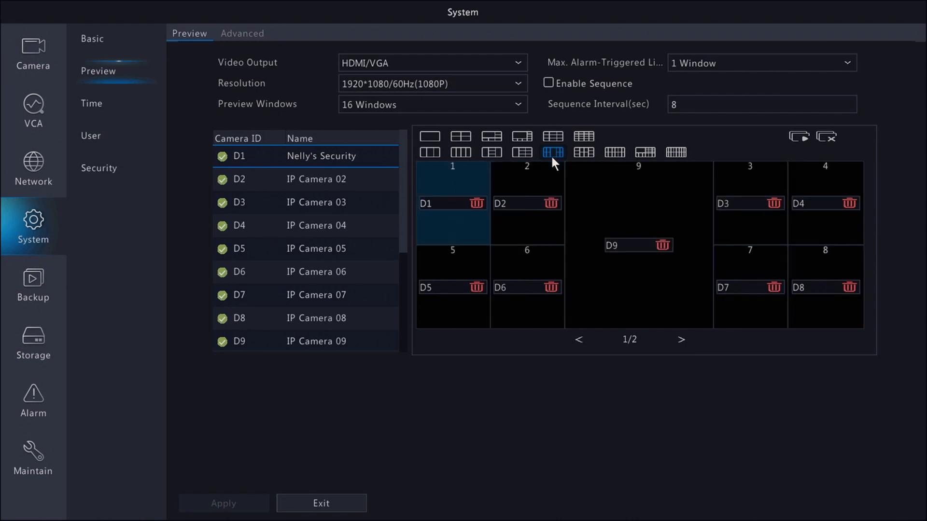
left_click(522, 152)
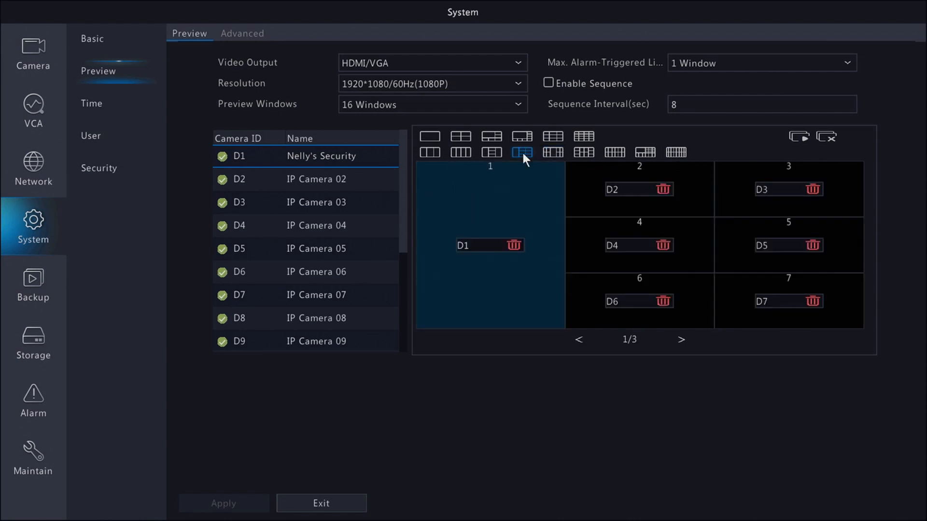
left_click(481, 150)
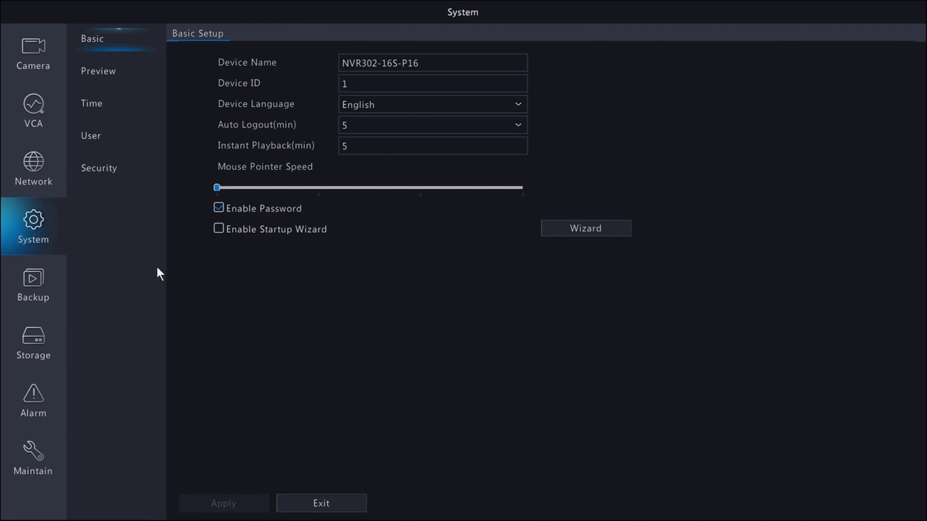
Format hard disk 1 in the storage settings, agreeing to erase all its data
left_click(33, 353)
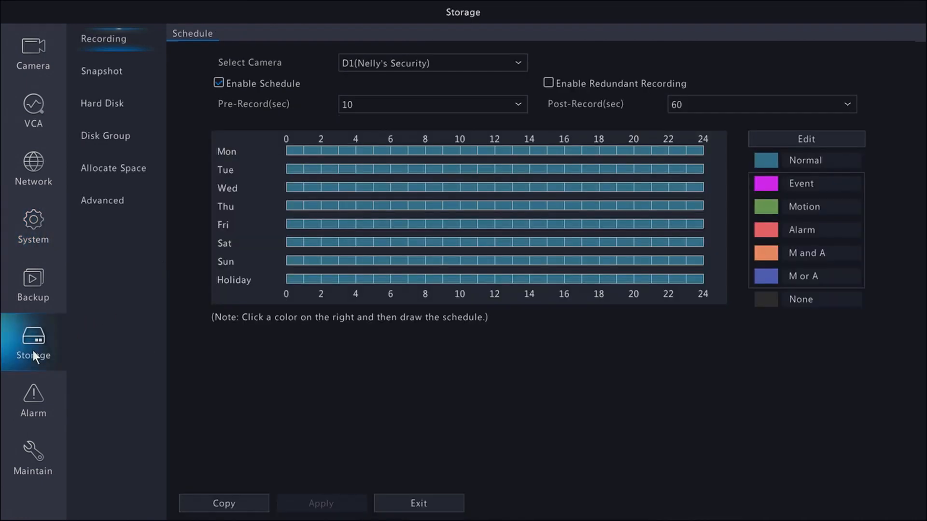
left_click(121, 101)
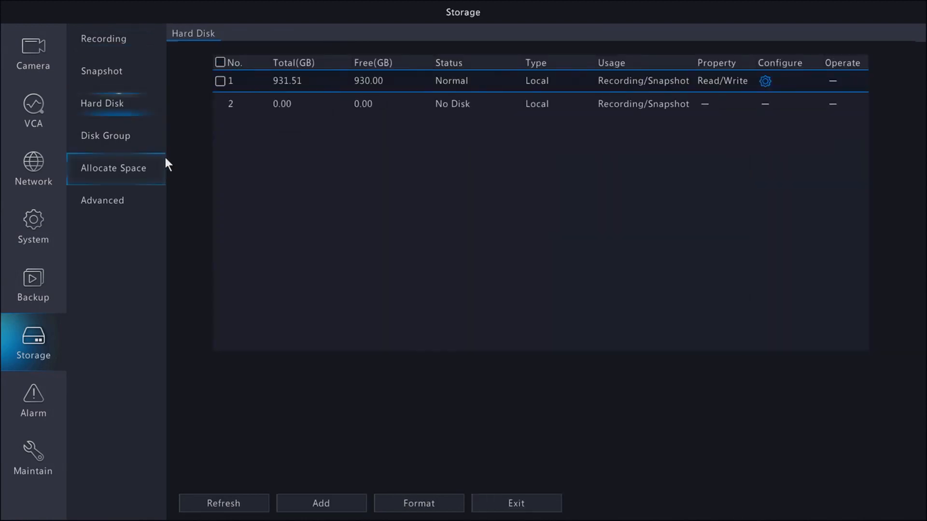
left_click(223, 78)
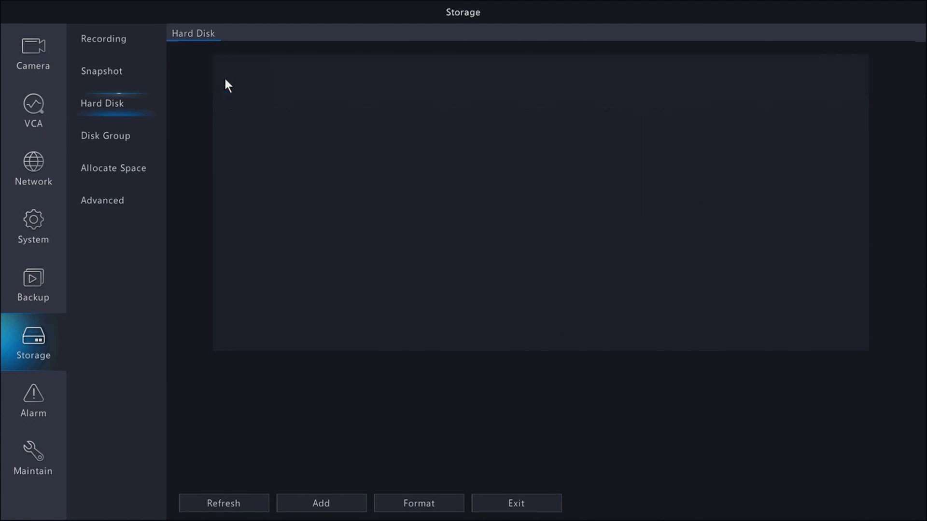
left_click(411, 505)
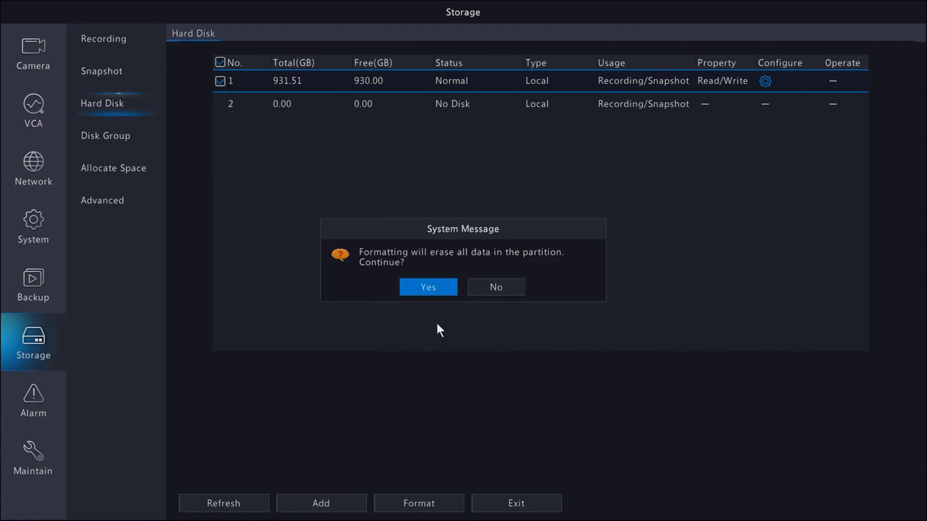
left_click(429, 288)
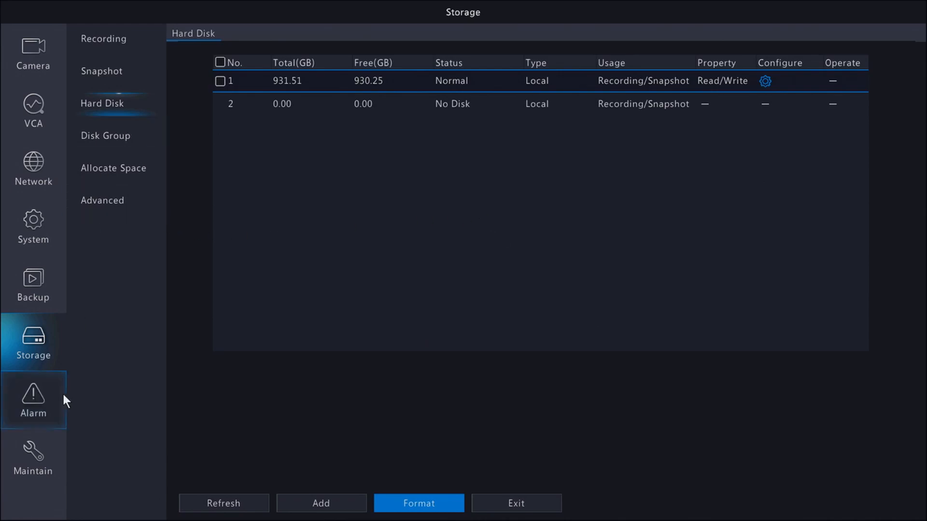
Enable cross line detection for camera D1 in the VCA configuration
left_click(34, 112)
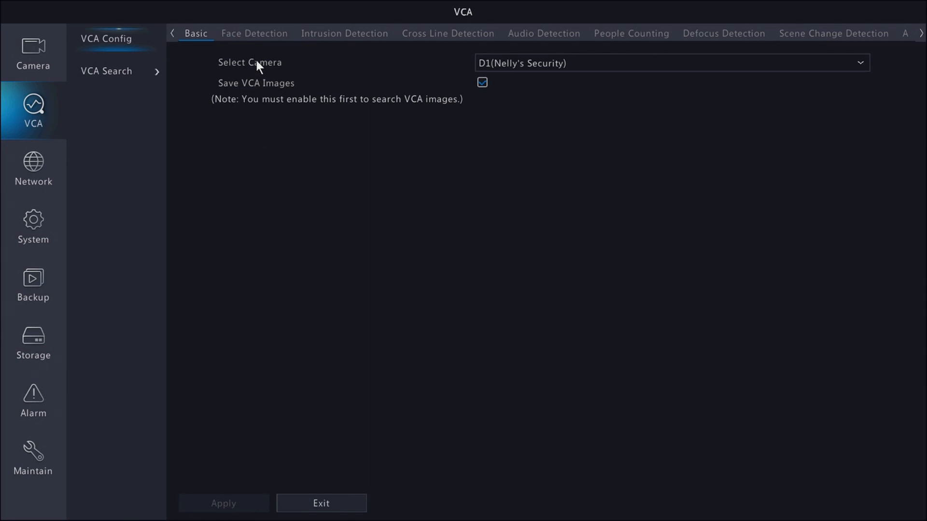
left_click(458, 34)
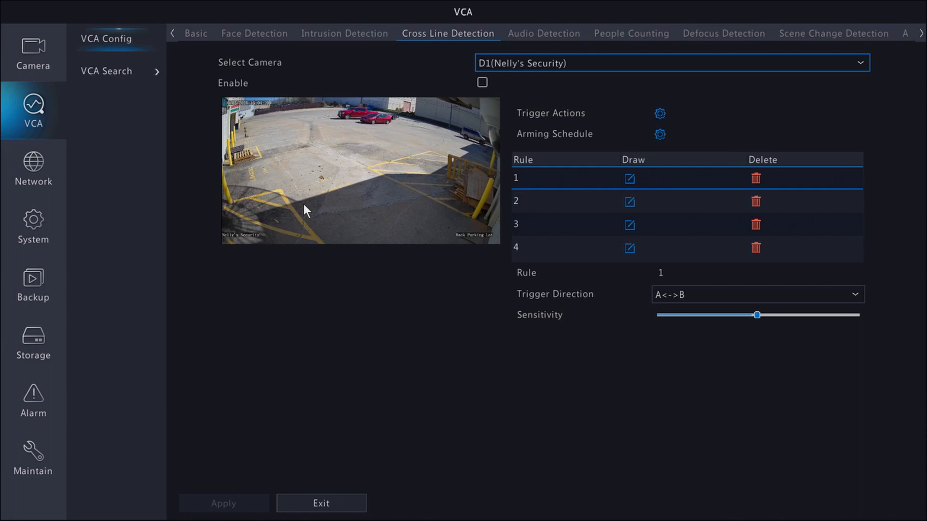
left_click(482, 82)
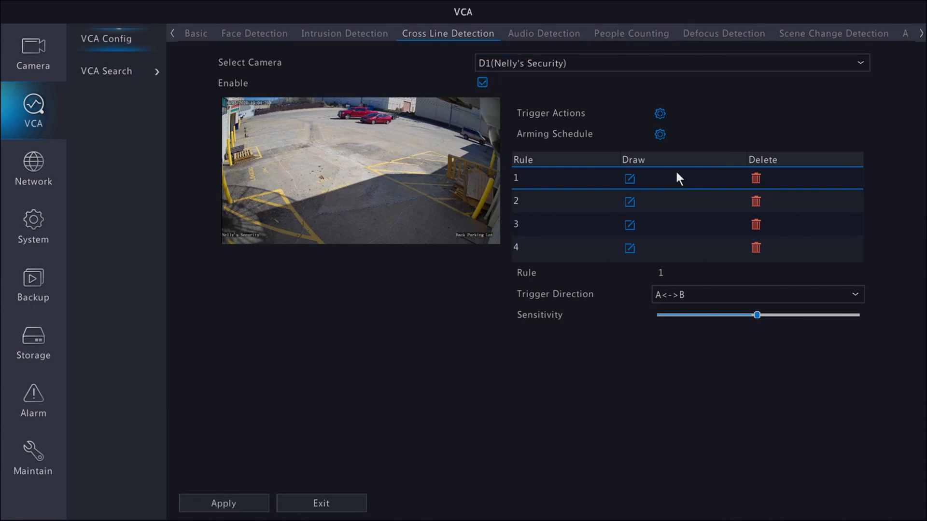
Draw rule 1's detection line horizontally across the middle of the camera image and set its trigger direction to A<->B
left_click(631, 179)
left_click_drag(231, 167, 500, 169)
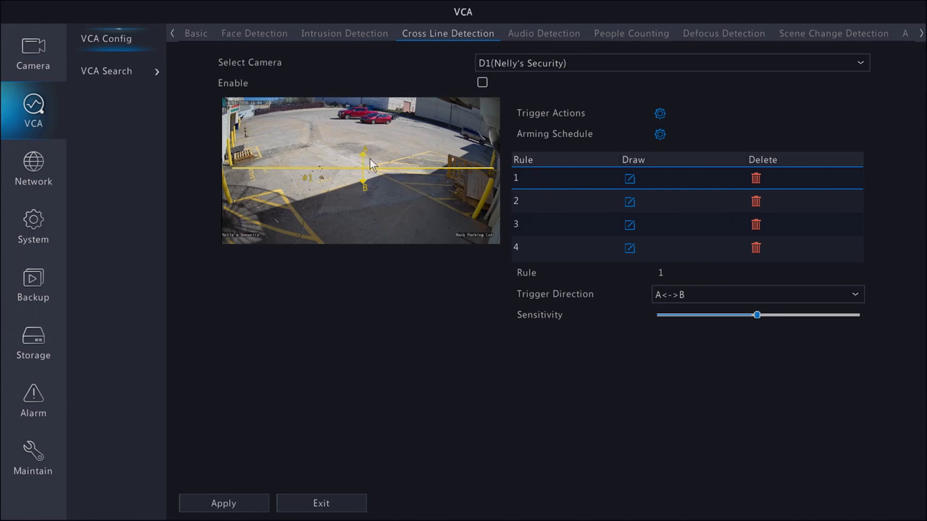
left_click(669, 296)
left_click(681, 338)
left_click(711, 306)
left_click(685, 353)
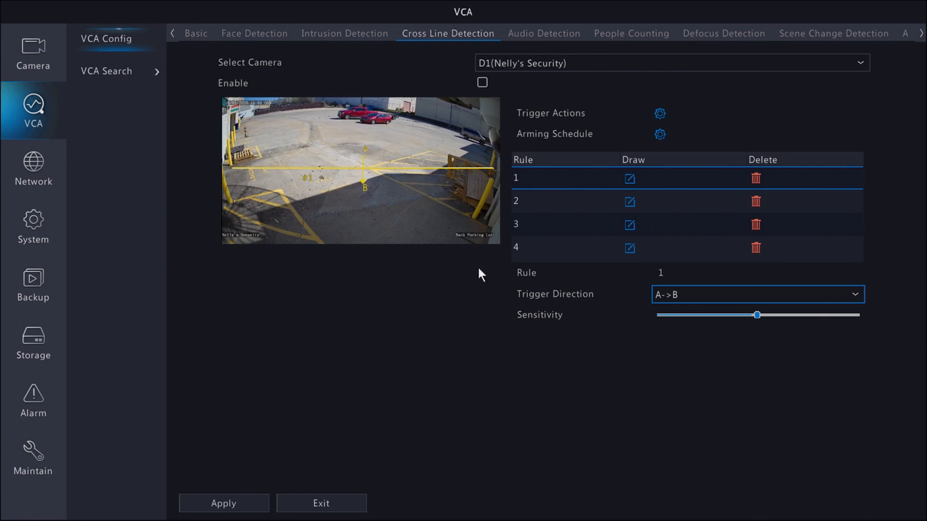
left_click(707, 296)
left_click(697, 314)
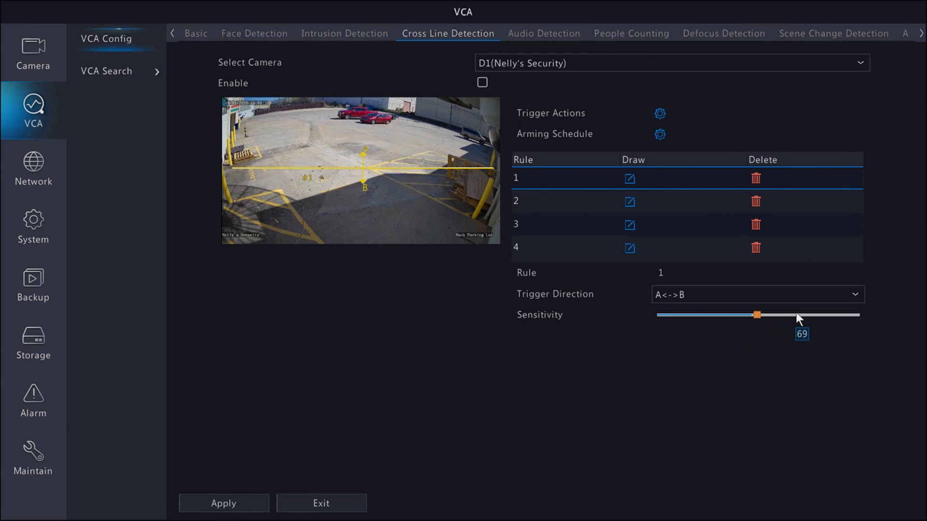
Set the cross line detection trigger actions to record camera D1
left_click(660, 113)
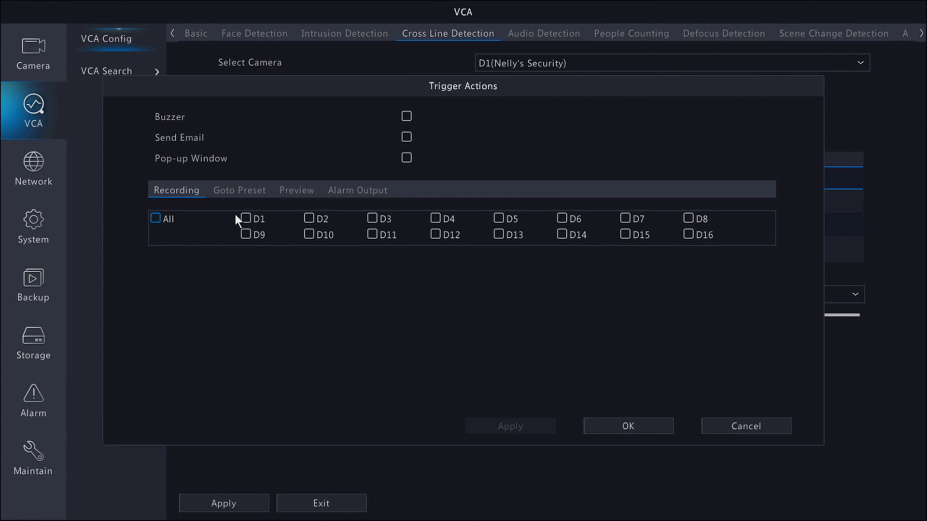
left_click(246, 218)
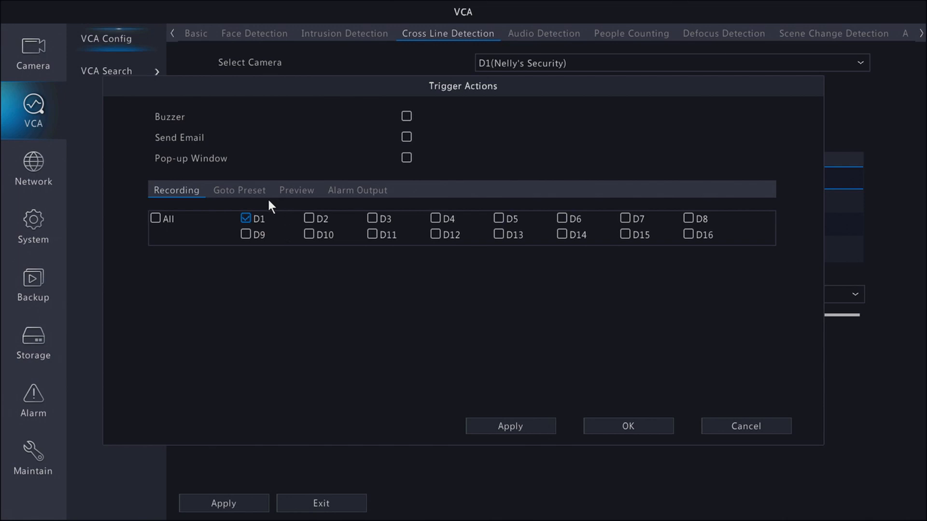
left_click(502, 426)
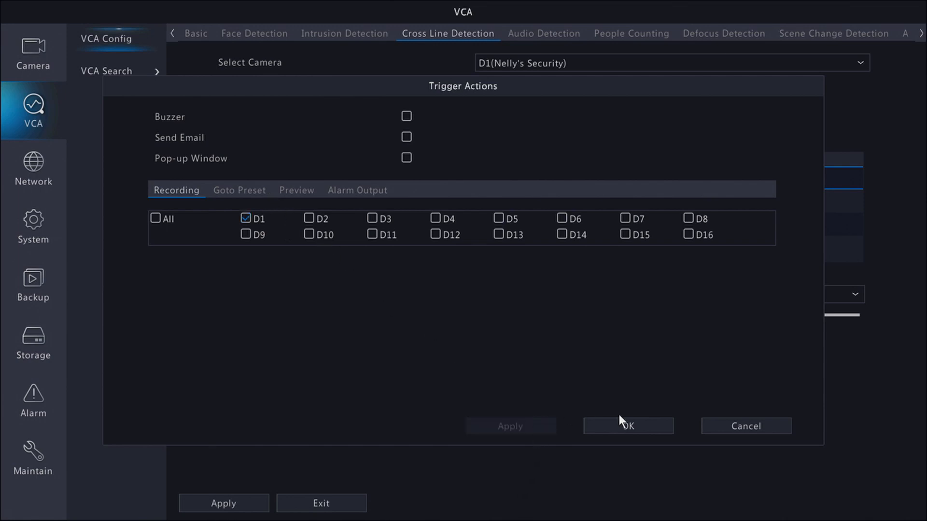
left_click(609, 428)
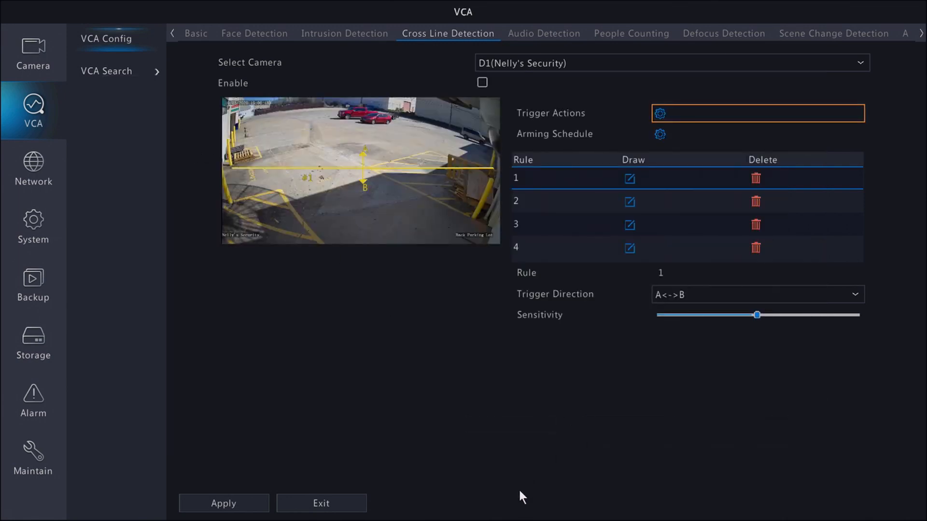
Review camera D1's arming schedule for cross line detection, accept it and apply the detection settings
left_click(659, 134)
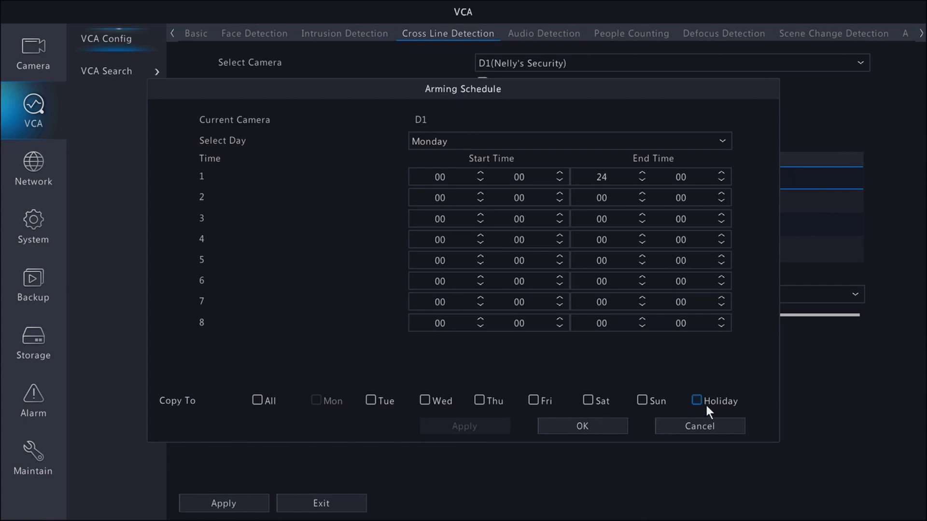
left_click(613, 430)
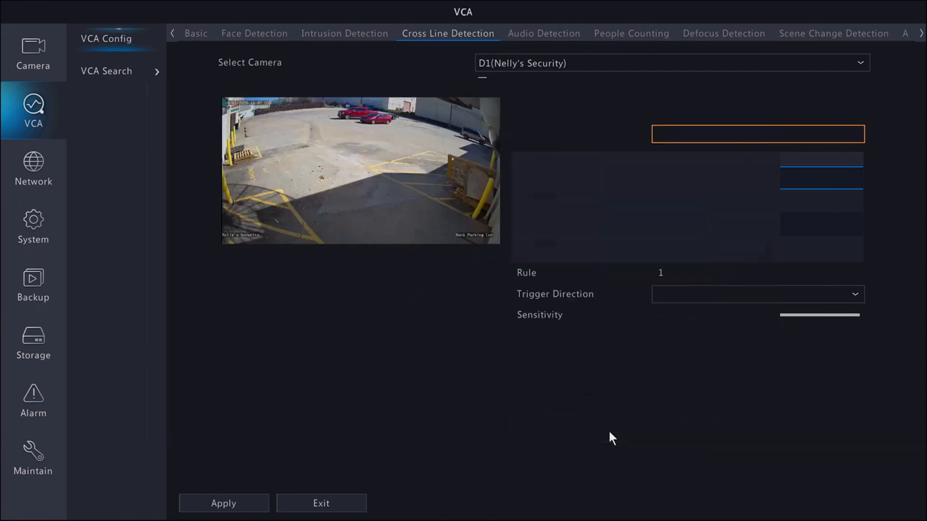
left_click(249, 508)
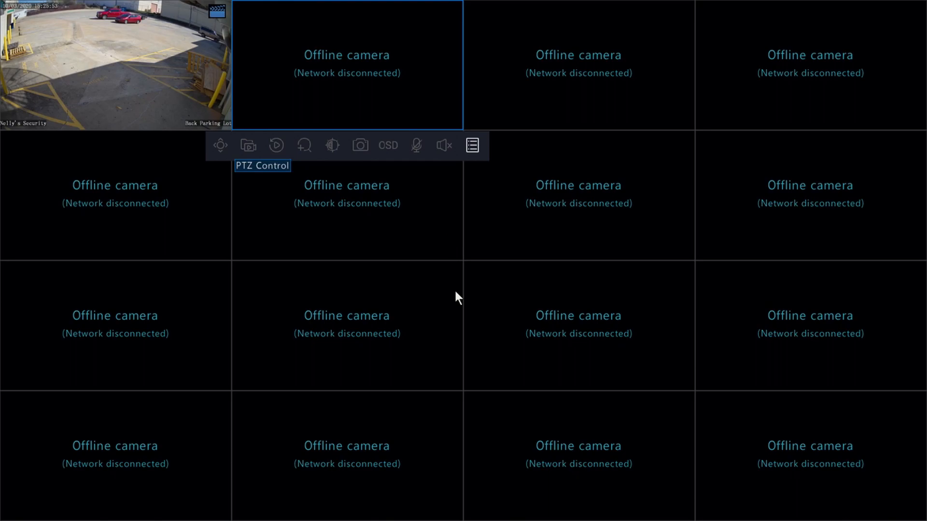
Play back the Nelly's Security camera's recording for March 10, 2020 around the event period, with the timeline scaled to 30 min
right_click(393, 252)
left_click(400, 370)
left_click(10, 191)
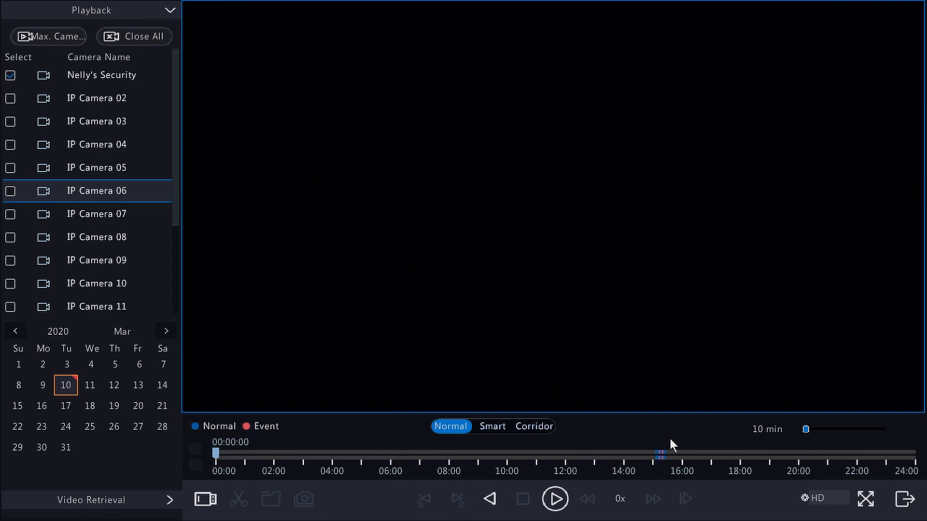
left_click(659, 451)
left_click(825, 429)
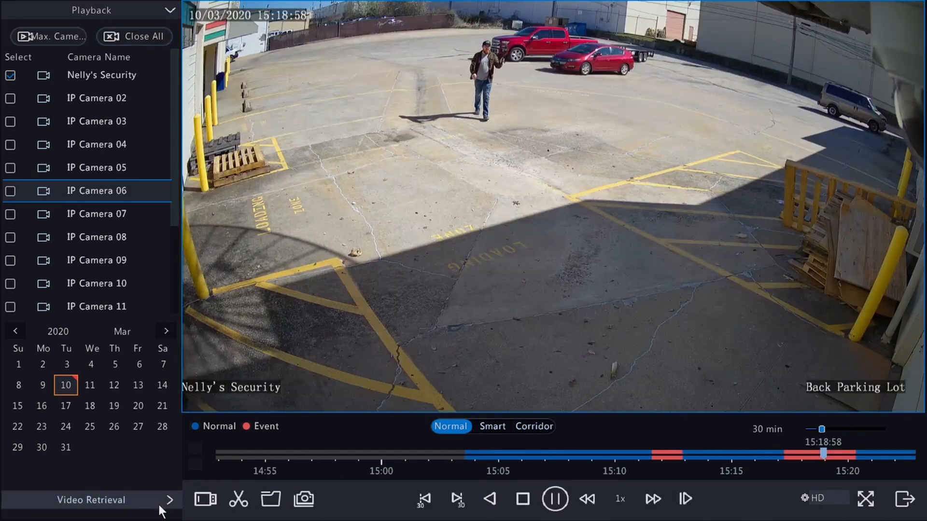
Search the Nelly's Security camera's recordings for VCA events of the Cross Line Detection sub type
left_click(159, 505)
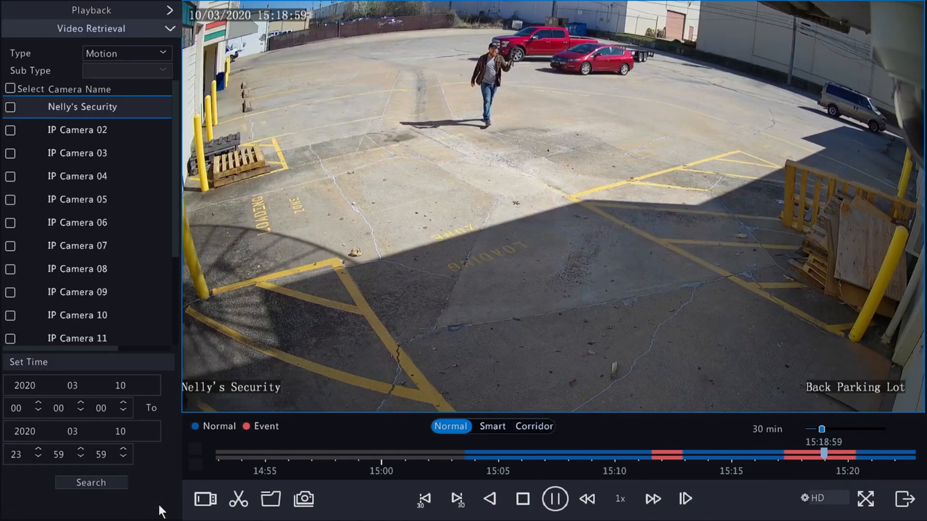
left_click(125, 54)
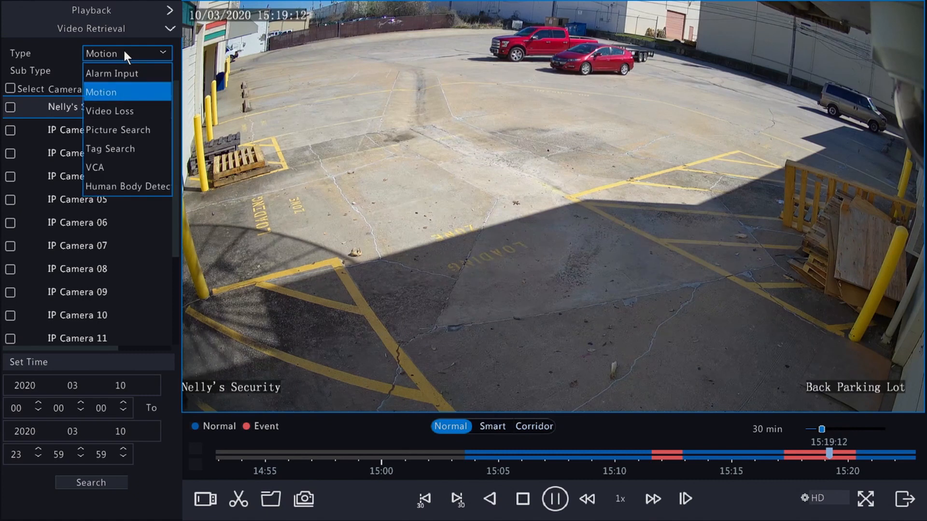
left_click(144, 174)
left_click(119, 73)
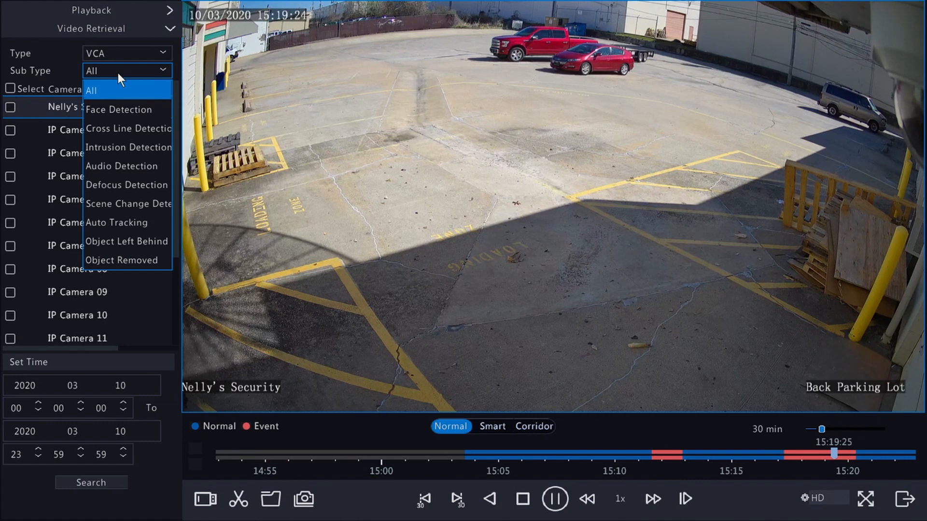
left_click(126, 129)
left_click(10, 105)
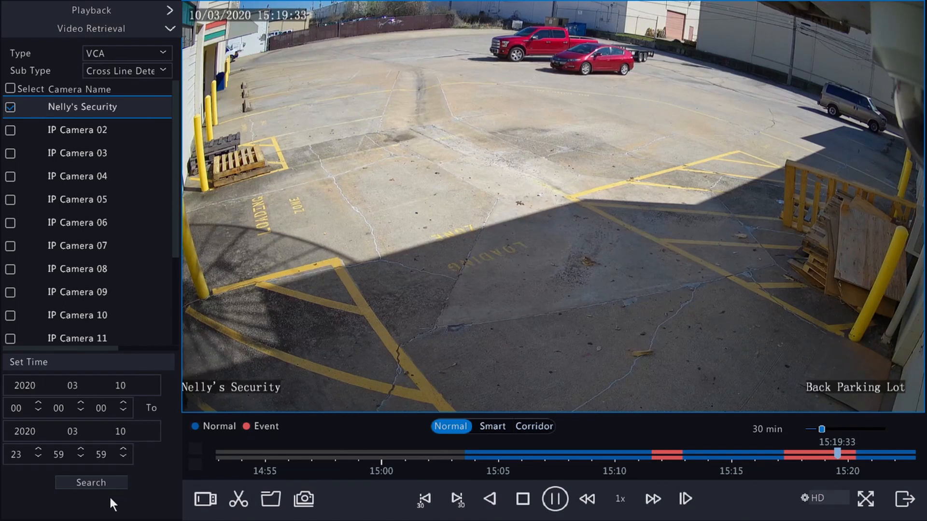
left_click(100, 485)
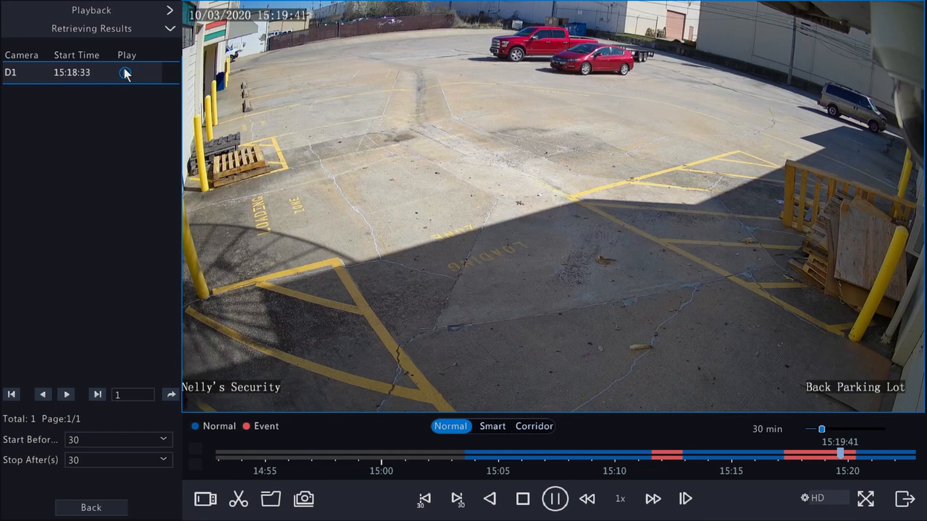
Set playback to start 5 seconds before the event, play the D1 result and return to live view
left_click(139, 439)
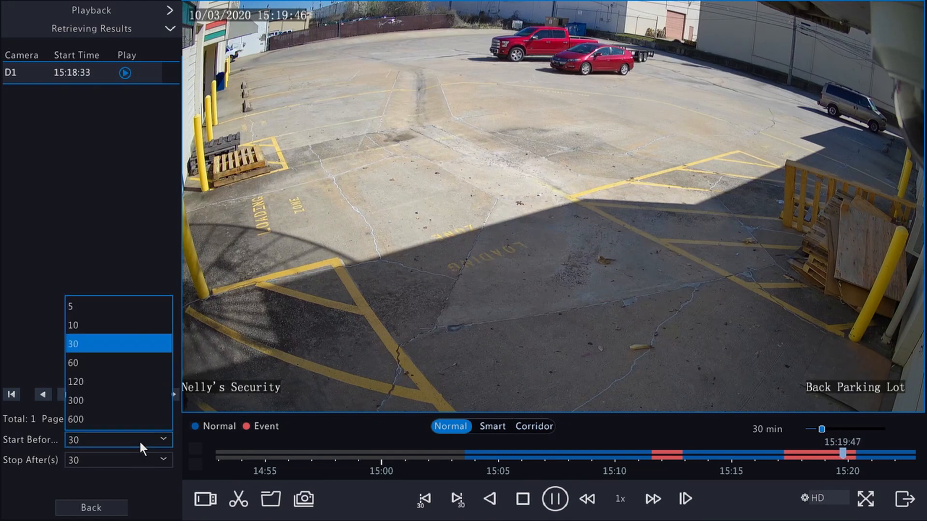
left_click(122, 308)
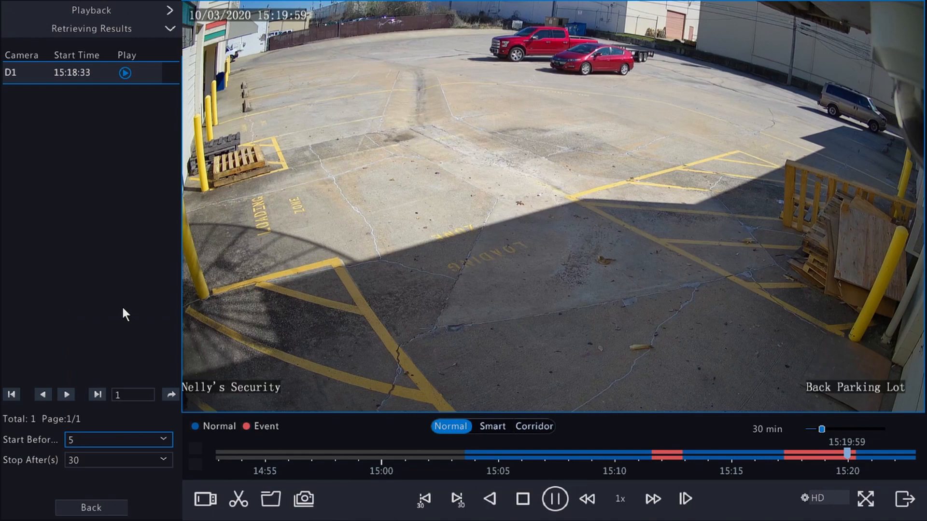
left_click(124, 73)
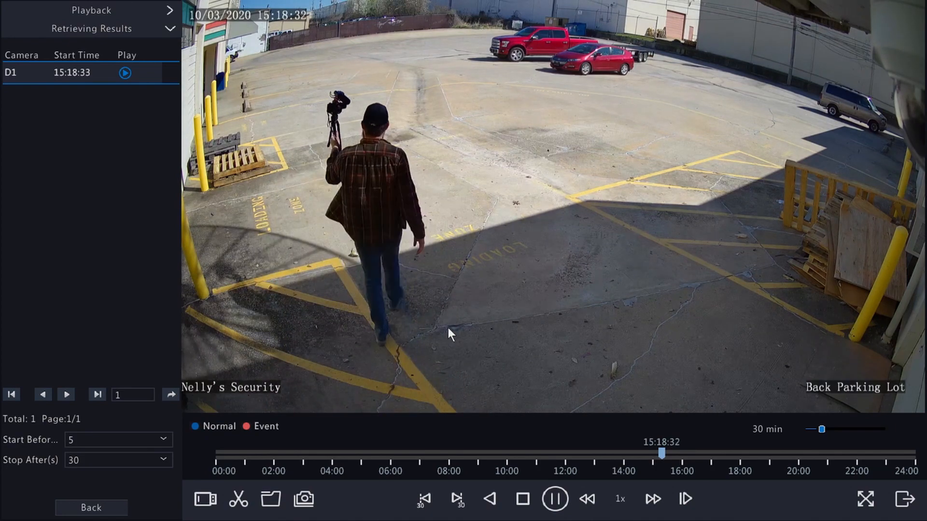
left_click(90, 507)
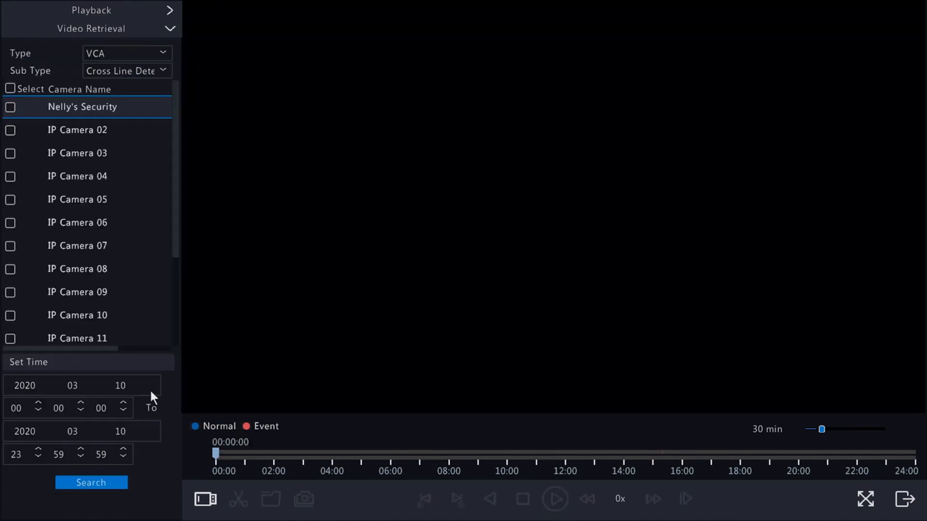
right_click(284, 319)
Look through the VCA Search pages in the main settings and bring up the Behavior search
right_click(303, 137)
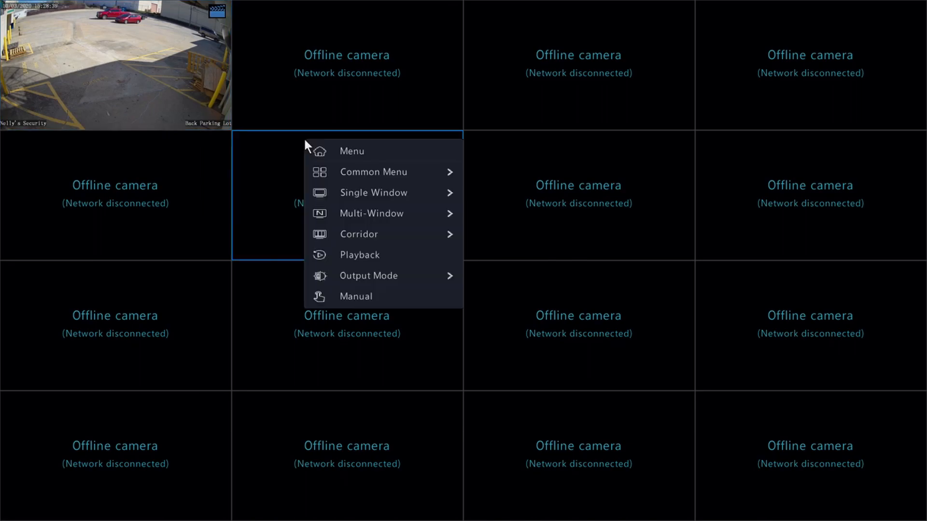
left_click(315, 149)
left_click(35, 115)
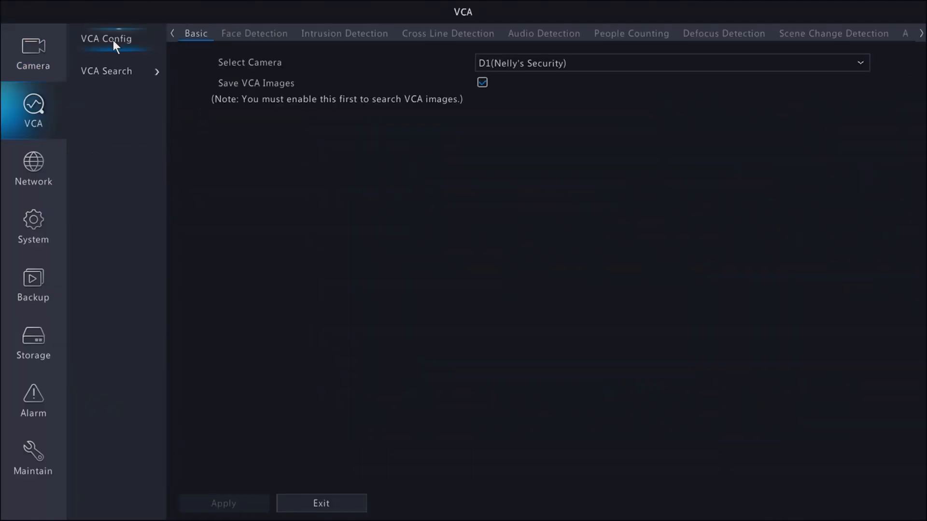
left_click(126, 73)
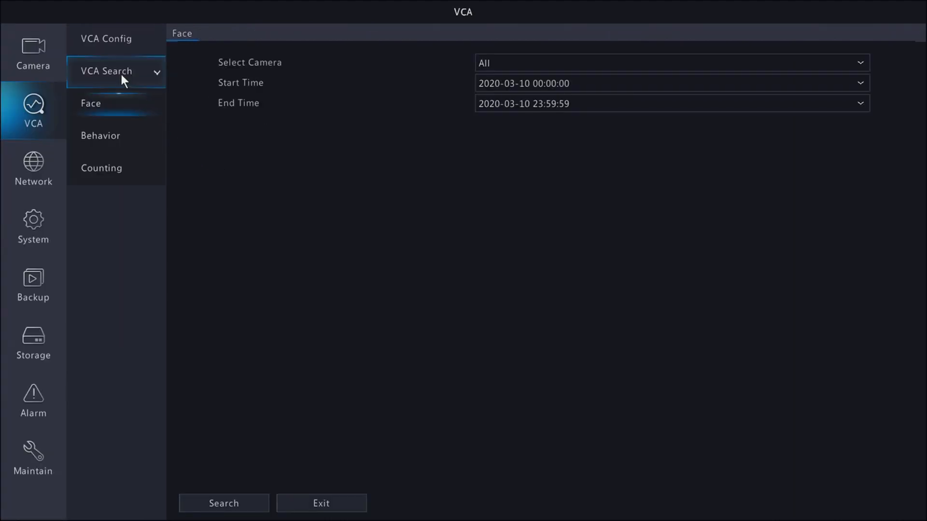
left_click(120, 137)
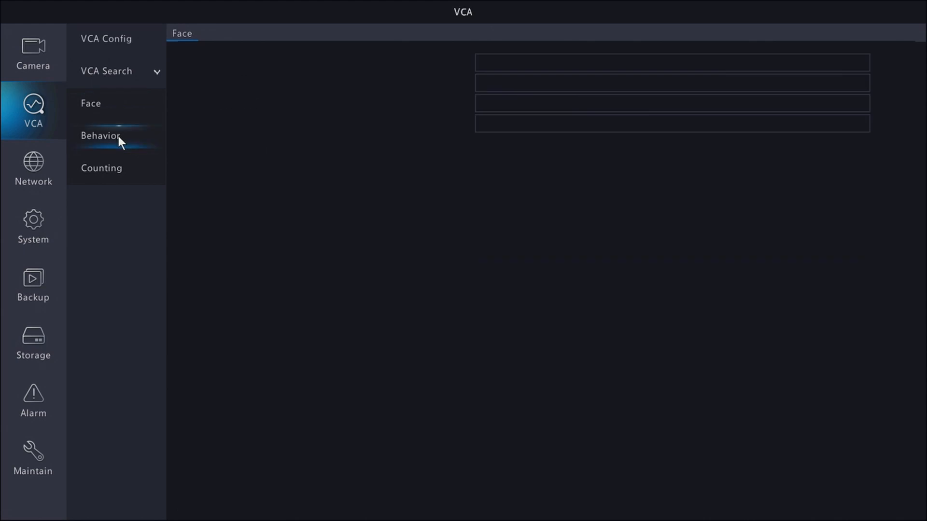
left_click(124, 171)
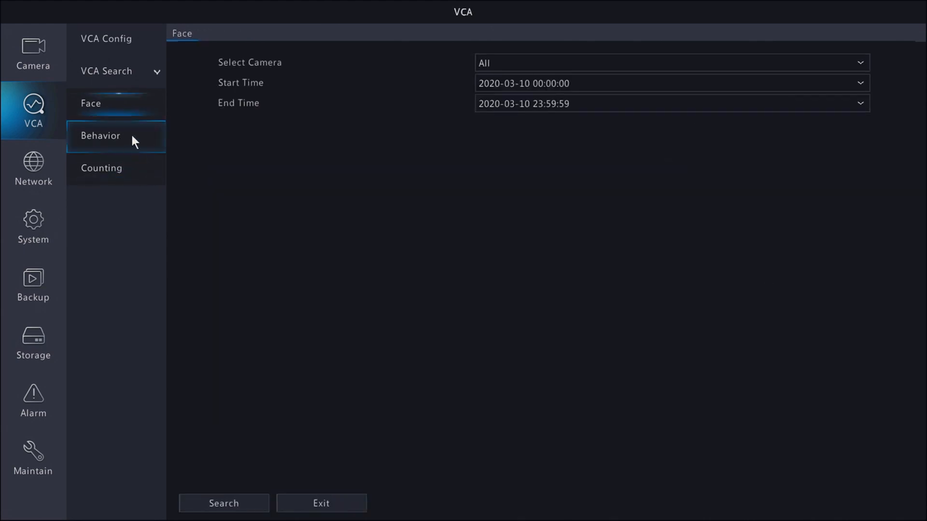
left_click(132, 142)
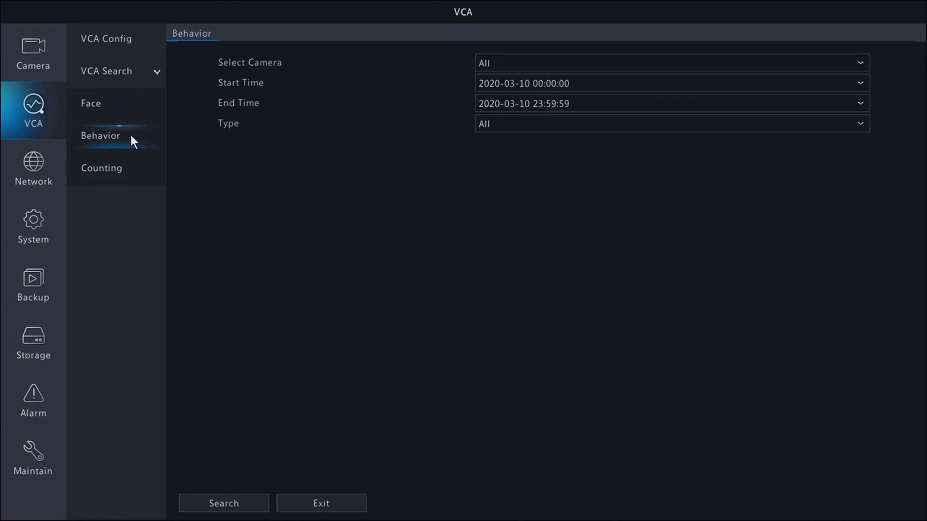
Search camera D1 for Cross Line Detection behavior on 2020-03-10 and select the second snapshot in the results
left_click(509, 62)
left_click(484, 84)
left_click(484, 103)
left_click(486, 124)
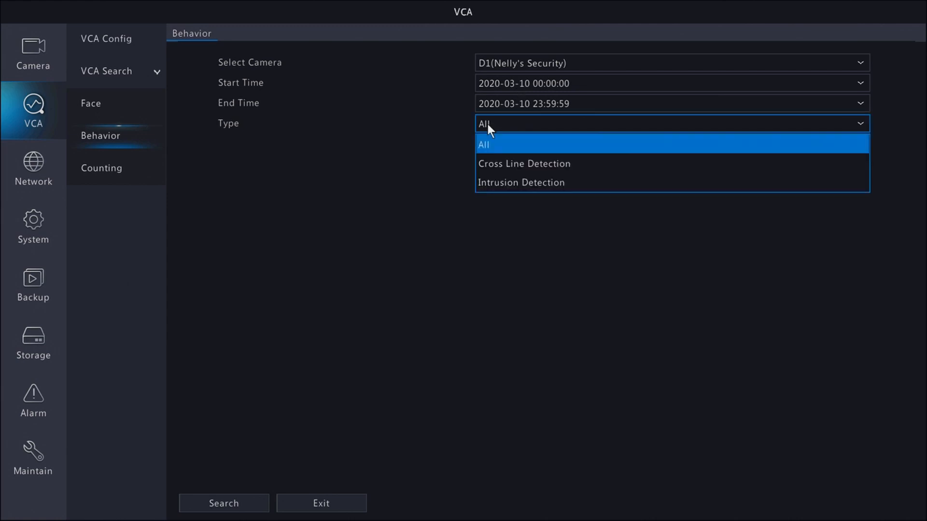
left_click(507, 164)
left_click(233, 507)
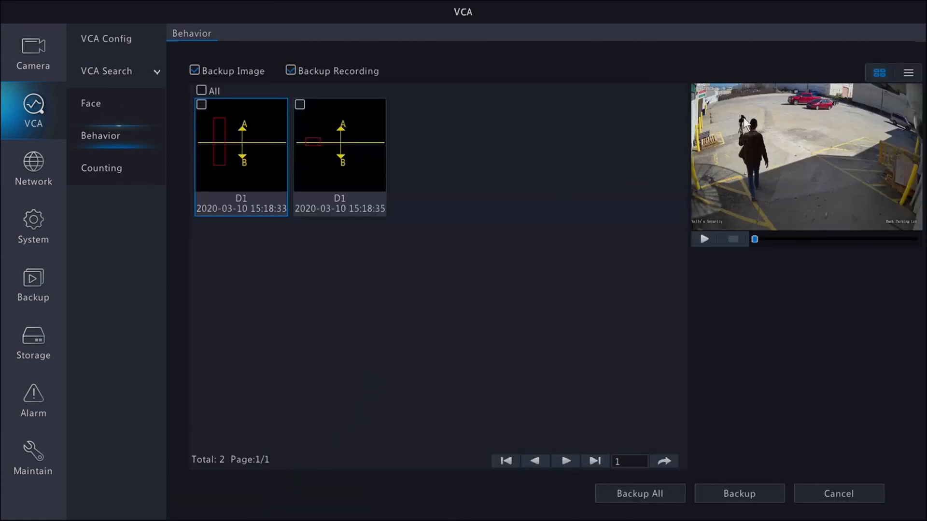
left_click(359, 130)
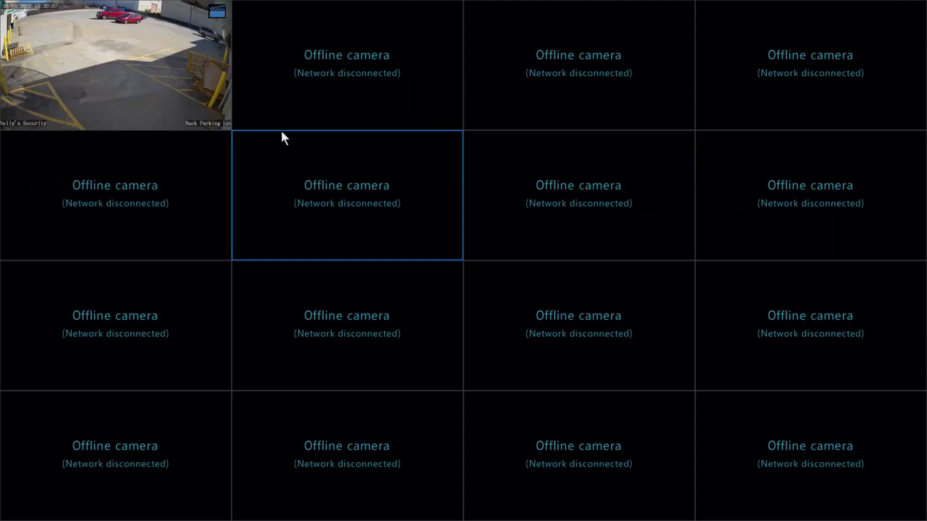
Return to the VCA configuration and view camera D1's face detection settings
right_click(250, 28)
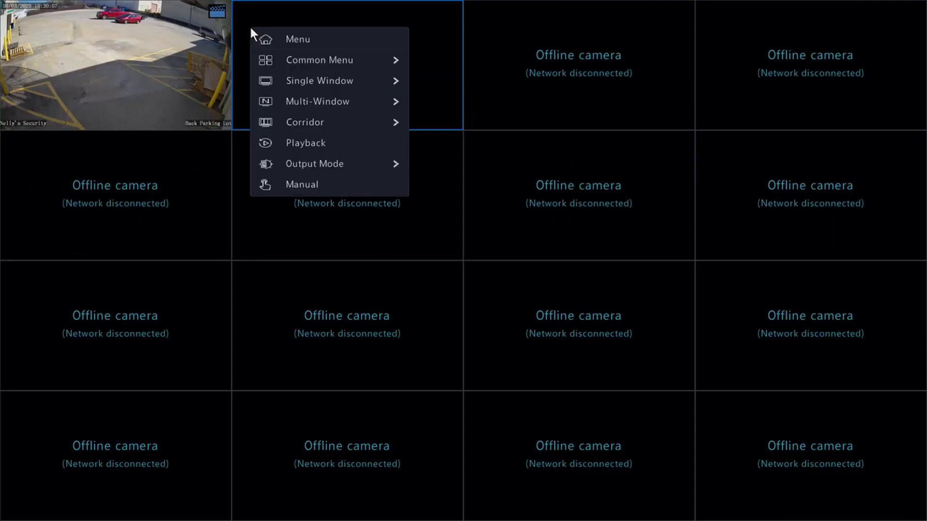
left_click(305, 38)
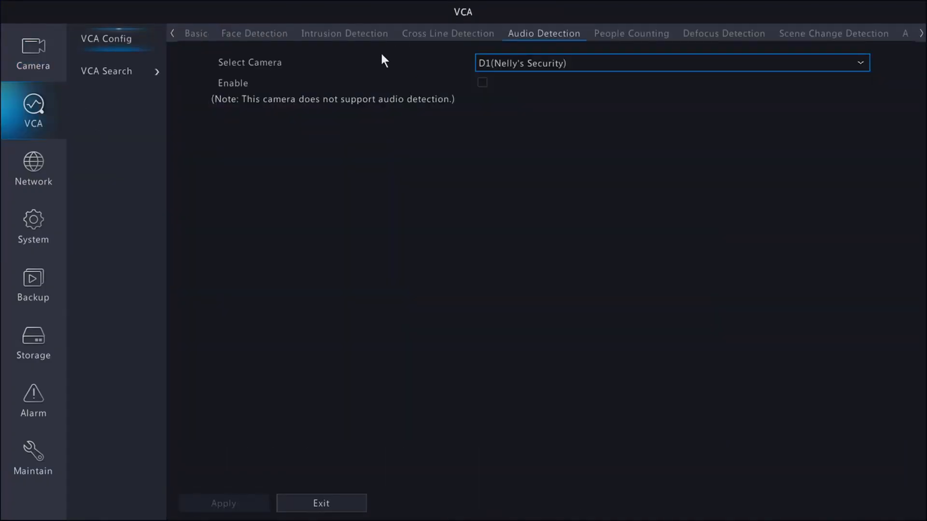
left_click(268, 42)
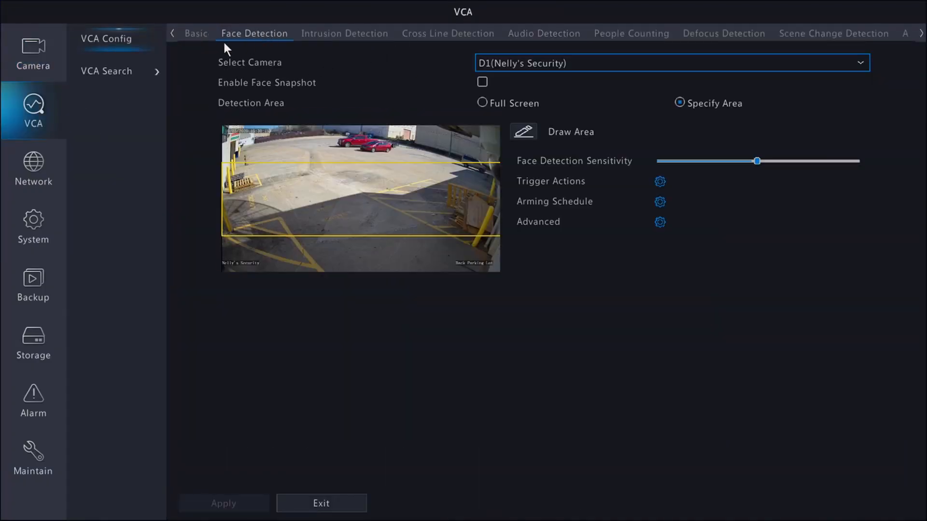
Enable people counting for camera D1 in the VCA configuration, apply it and accept disabling some of the camera's smart functions
left_click(657, 38)
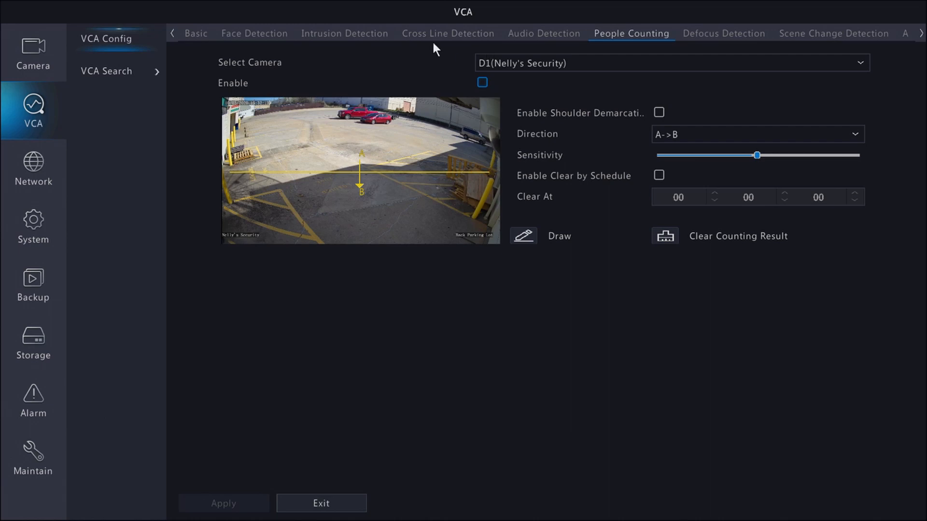
left_click(485, 80)
left_click(235, 500)
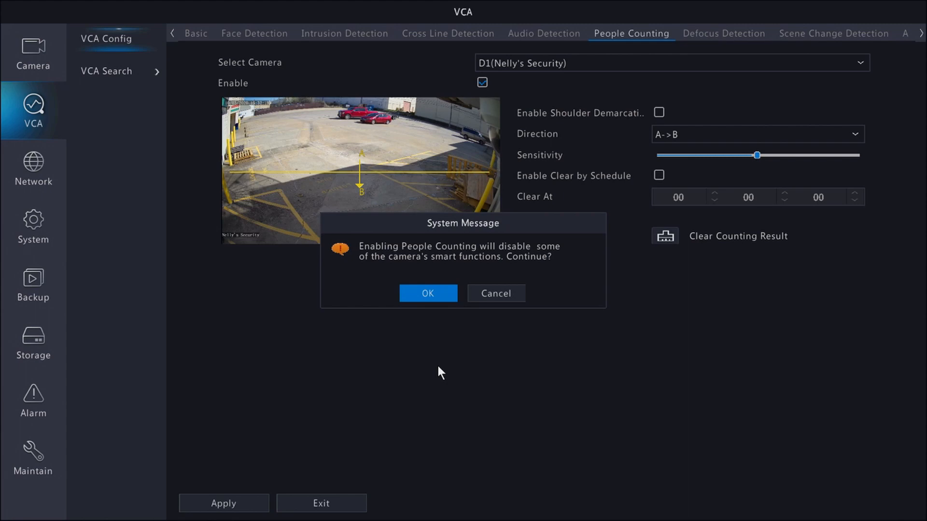
left_click(438, 294)
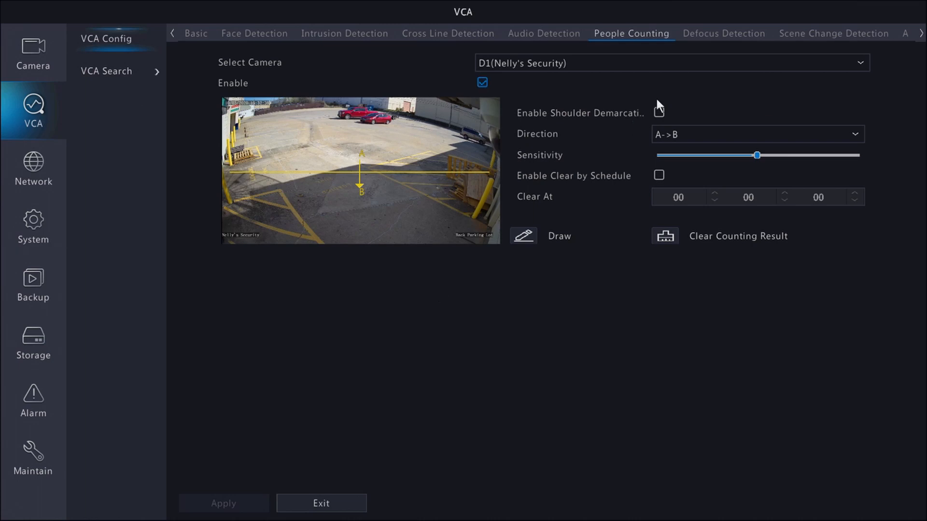
Reposition D1's people counting line across the upper part of the parking lot, leave shoulder demarcation off and apply the settings
left_click(659, 112)
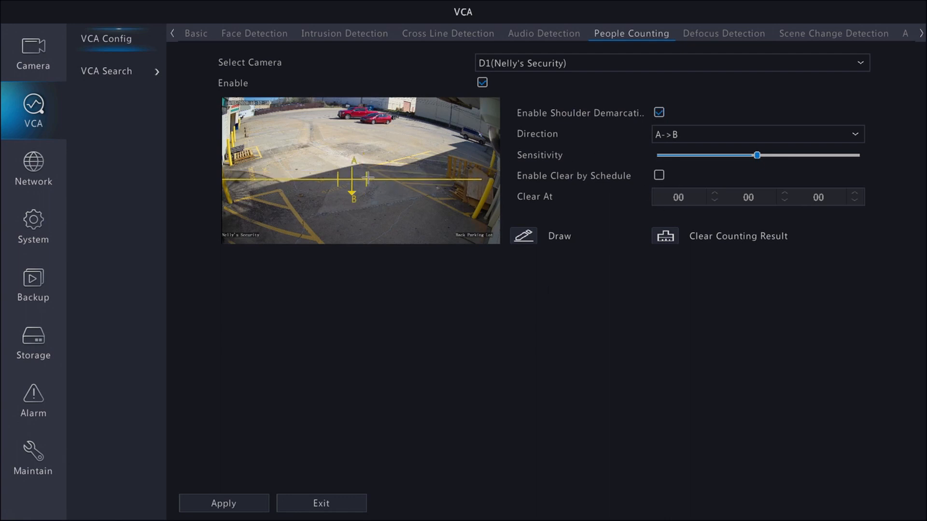
mouse_move(367, 179)
left_mouse_down()
mouse_move(434, 181)
mouse_move(350, 192)
mouse_move(358, 193)
left_mouse_up()
left_click(658, 113)
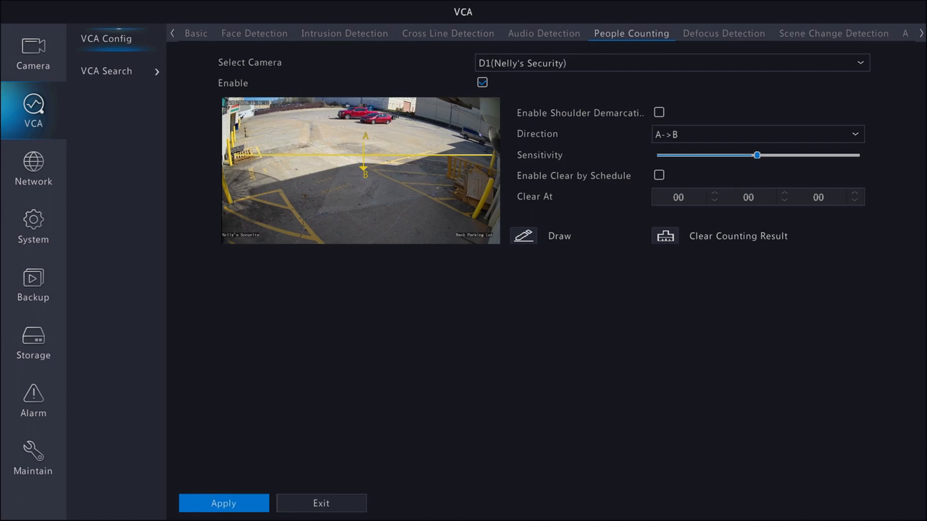
left_click(214, 511)
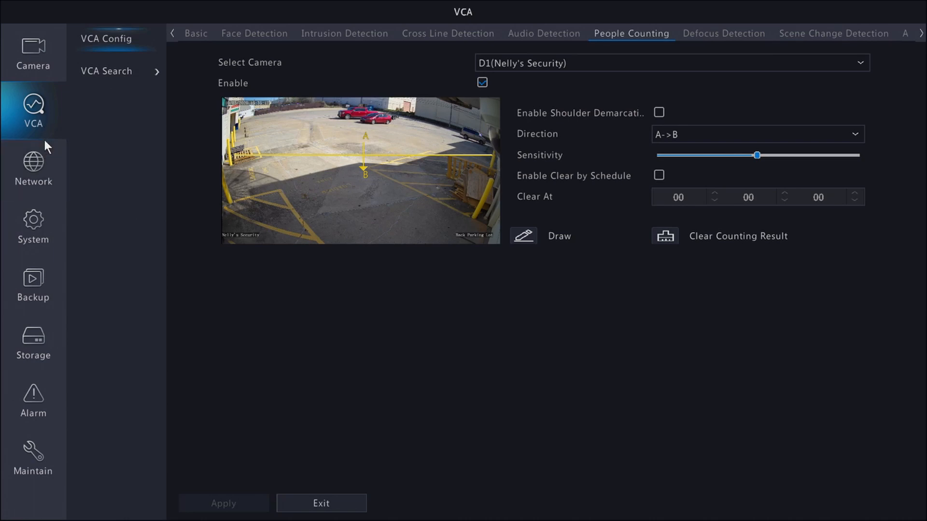
Enable Count People in camera D1's OSD settings, apply the change and return to live view to check the overlay
left_click(38, 56)
left_click(109, 136)
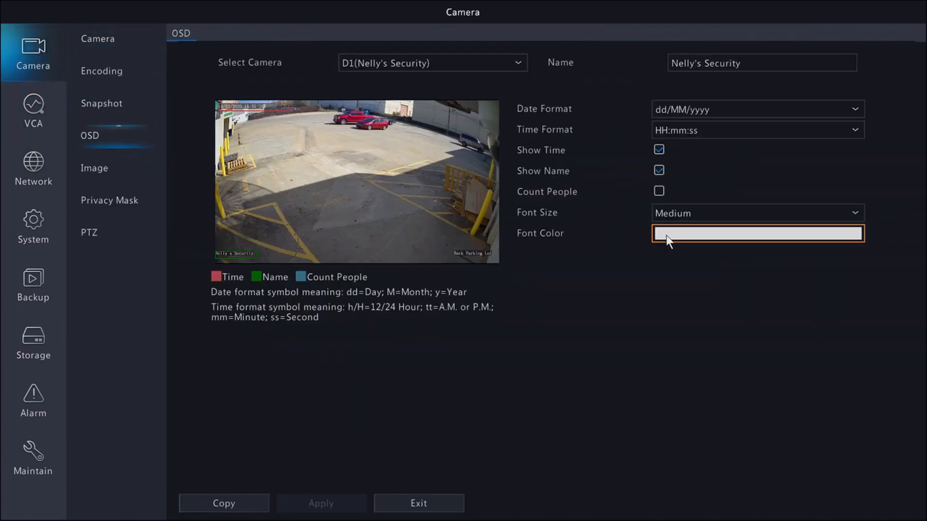
left_click(658, 190)
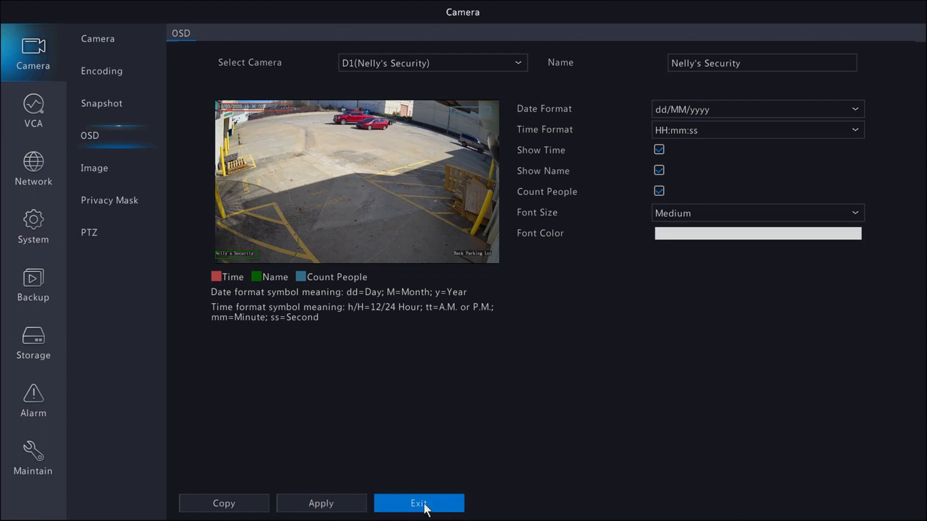
left_click(331, 506)
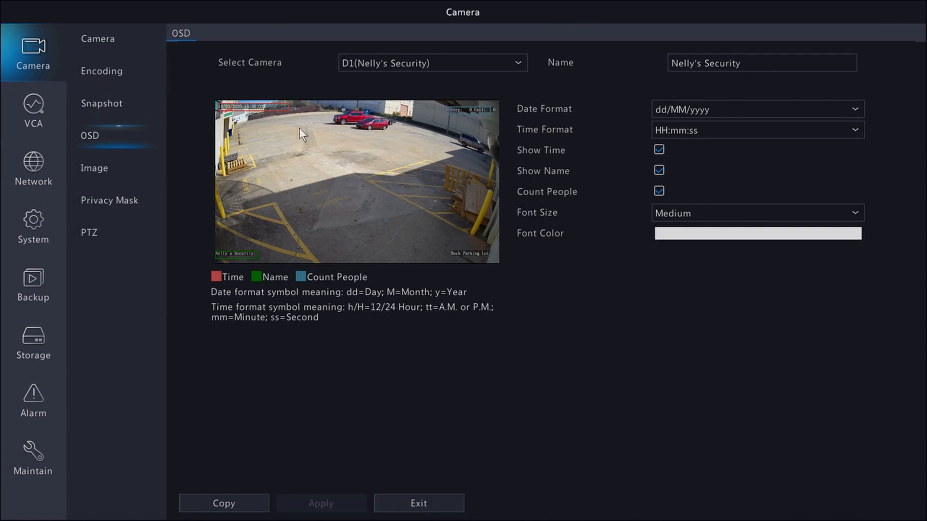
right_click(299, 129)
double_click(178, 58)
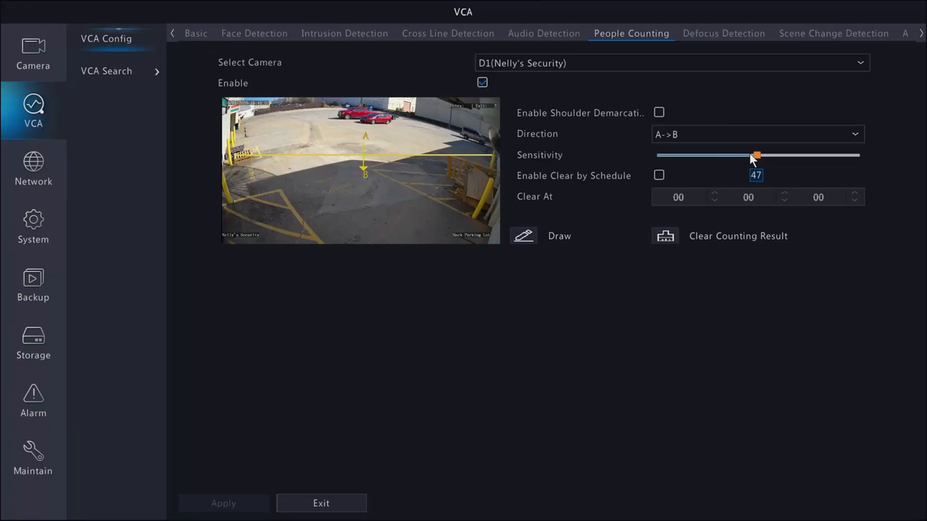
Try a lower people counting sensitivity for camera D1
left_click_drag(757, 156, 751, 155)
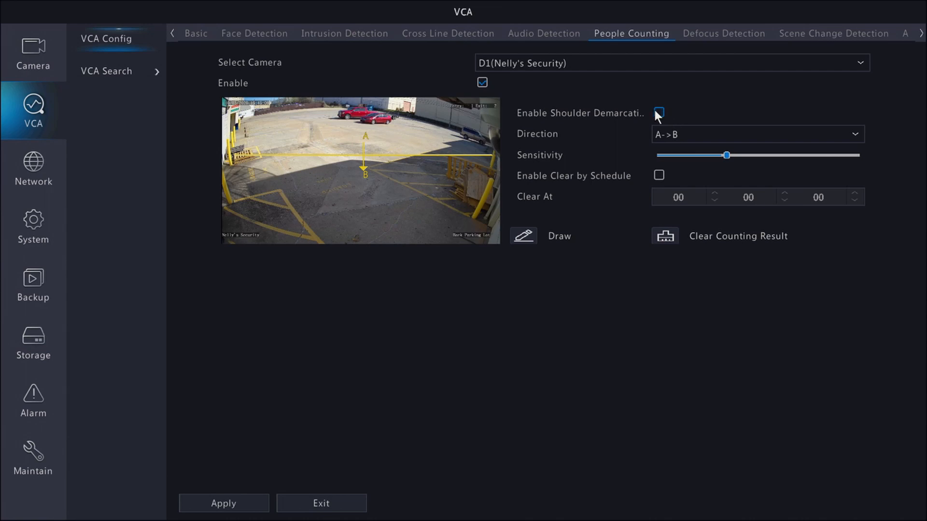
left_click(372, 157)
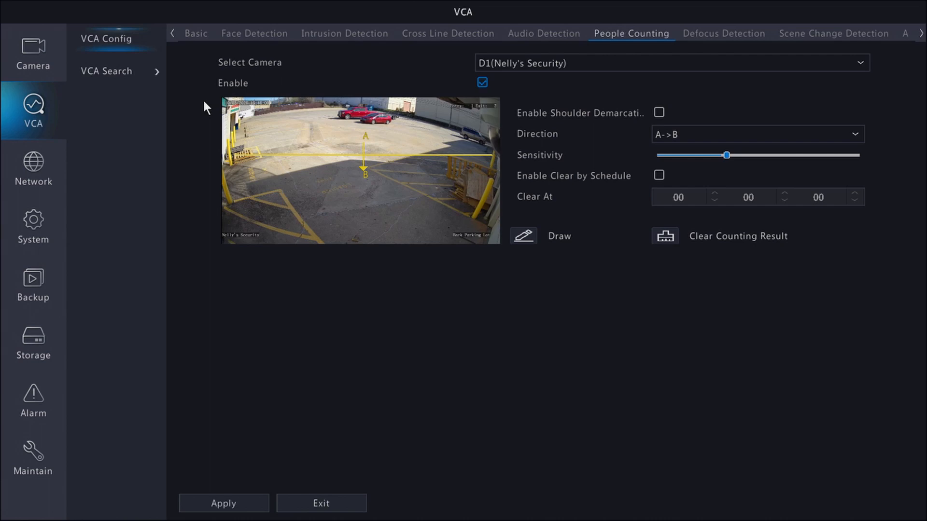
Bring up the people counting search under VCA Search and limit it to camera D1
left_click(122, 70)
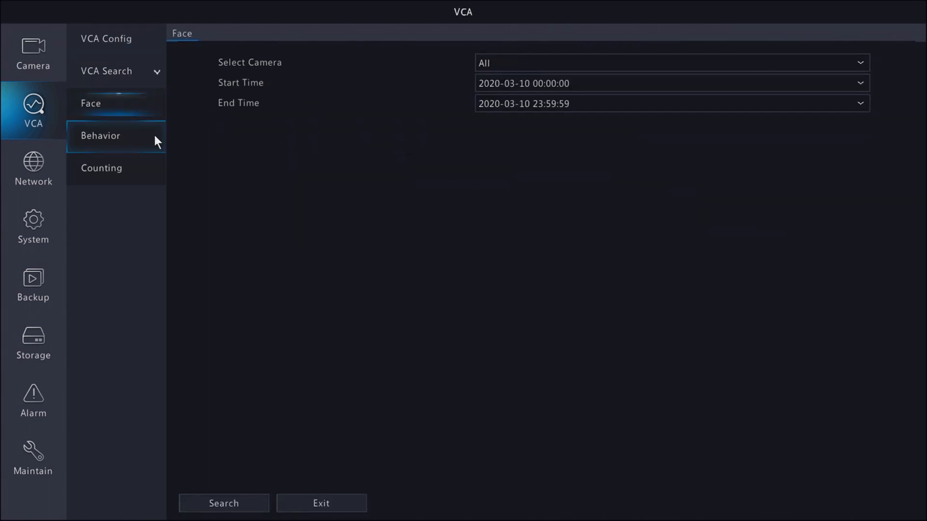
left_click(112, 175)
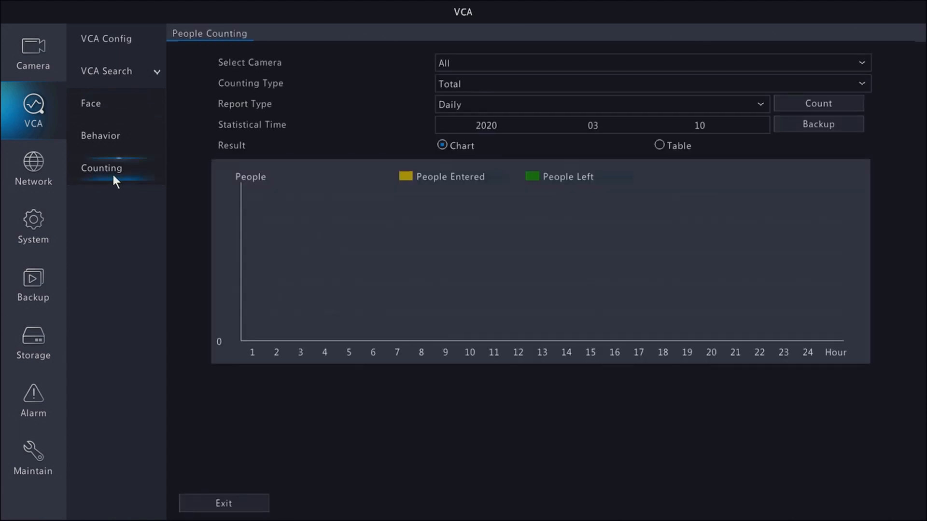
left_click(534, 68)
left_click(441, 88)
left_click(439, 95)
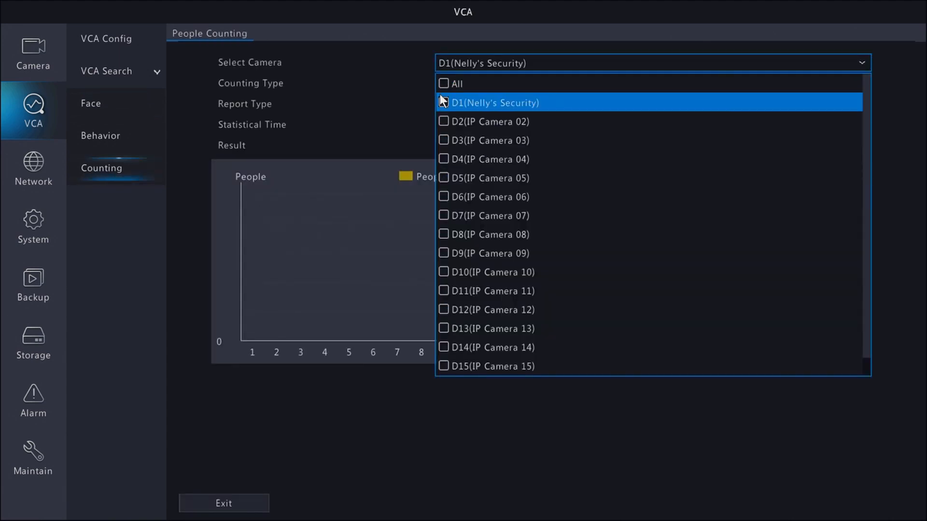
left_click(408, 90)
Set the counting type to People Entered, run the daily report for 2020-03-10 and examine the bar at hour 16
left_click(468, 85)
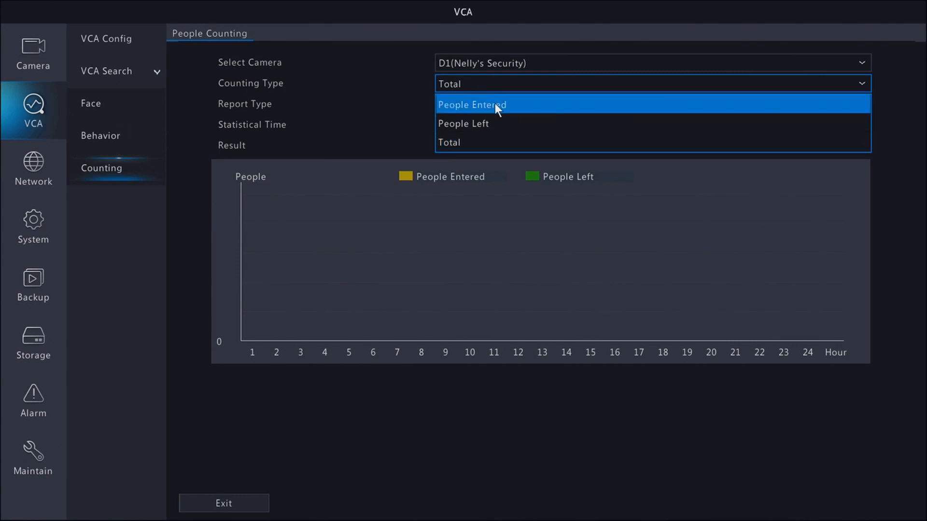
left_click(482, 142)
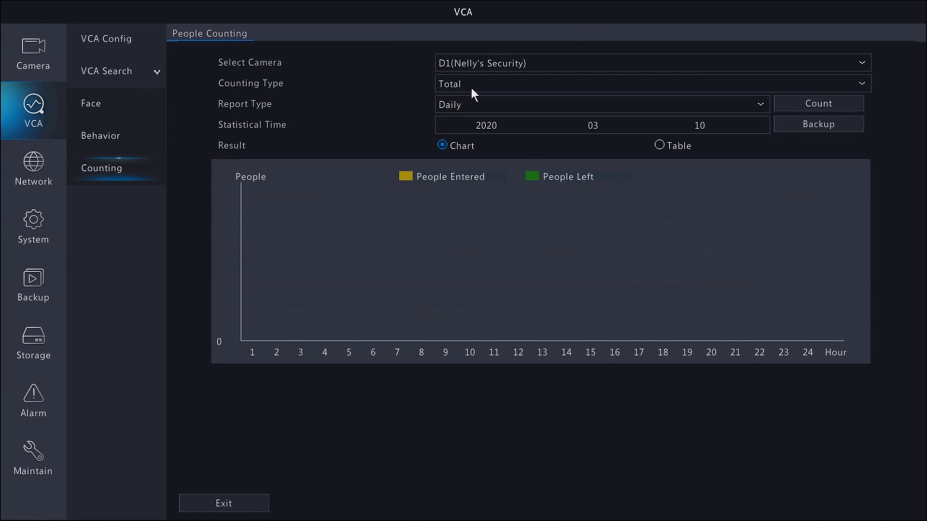
left_click(462, 106)
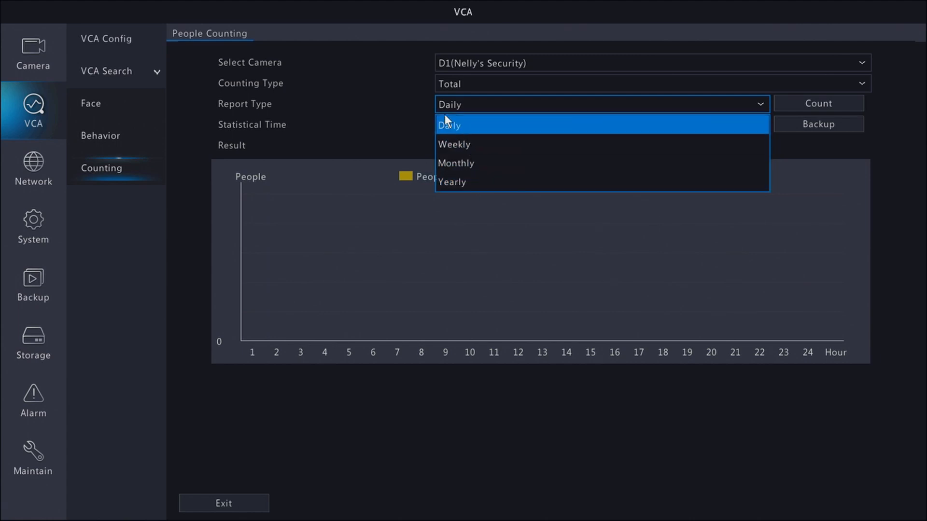
left_click(399, 88)
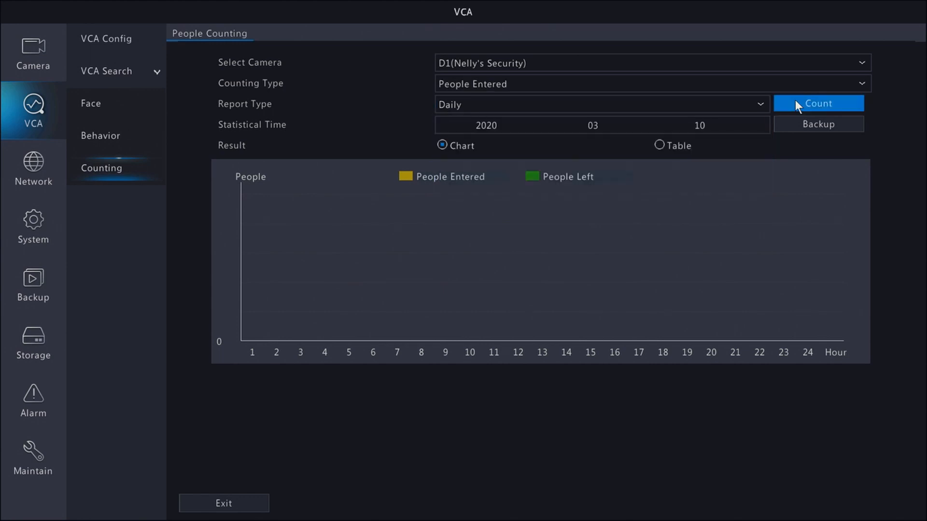
left_click(796, 102)
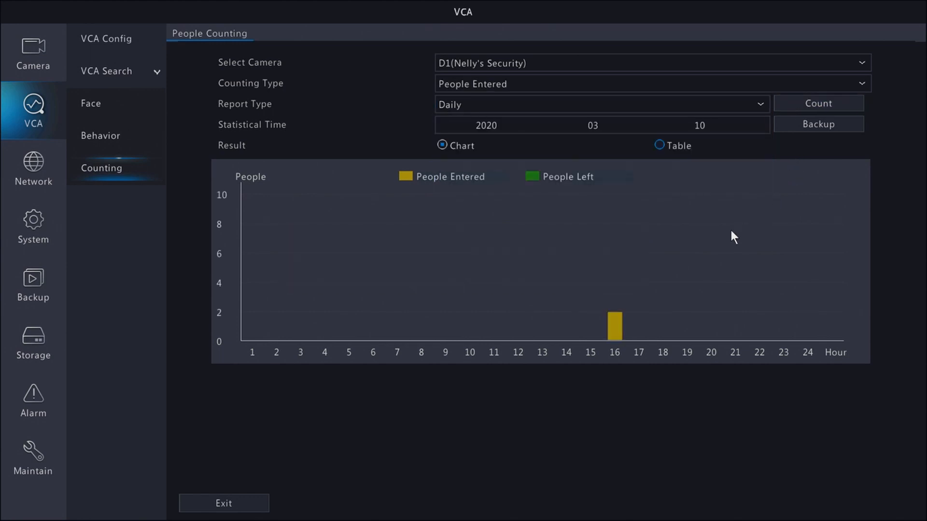
mouse_move(613, 326)
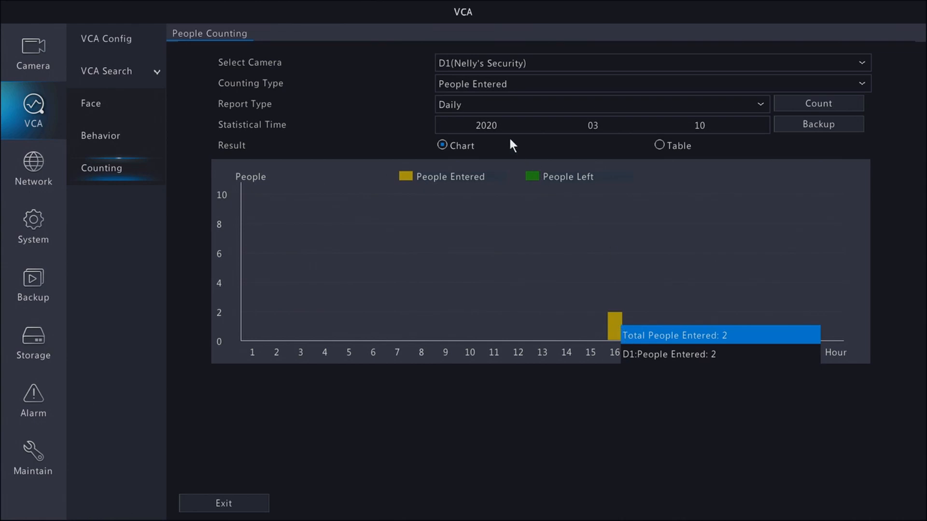
Chart D1's entered people as a Weekly report, examine its bar, and run the Monthly report
left_click(477, 104)
left_click(471, 147)
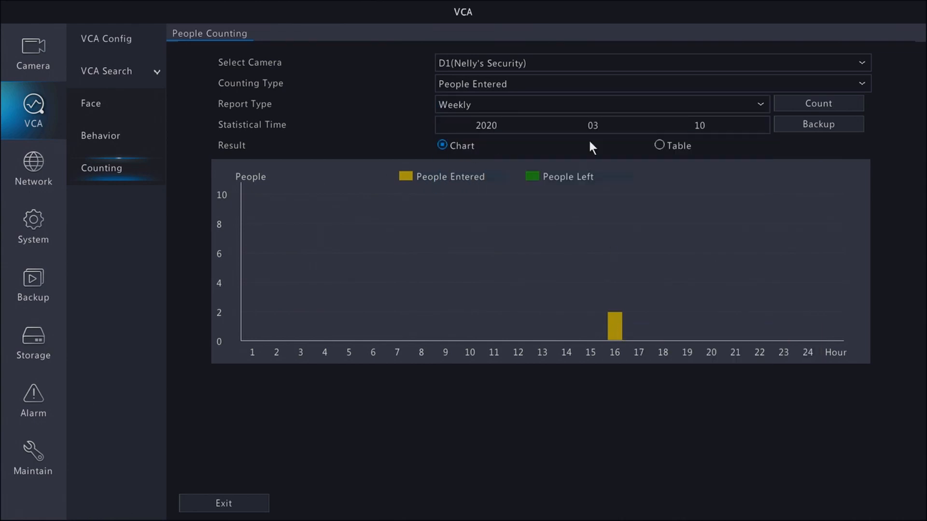
left_click(791, 107)
mouse_move(365, 321)
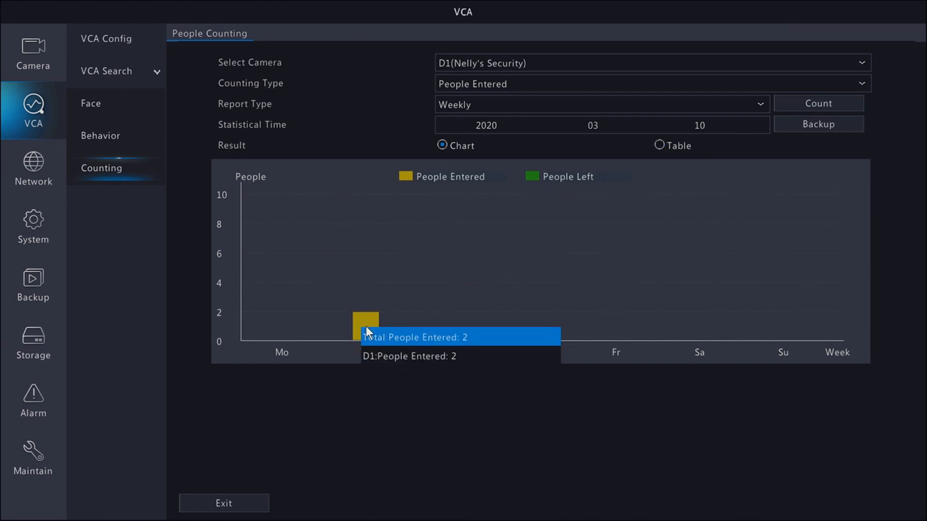
left_click(530, 104)
left_click(504, 157)
left_click(793, 105)
Run the Yearly report of people entered for D1 and examine the March bar
left_click(617, 100)
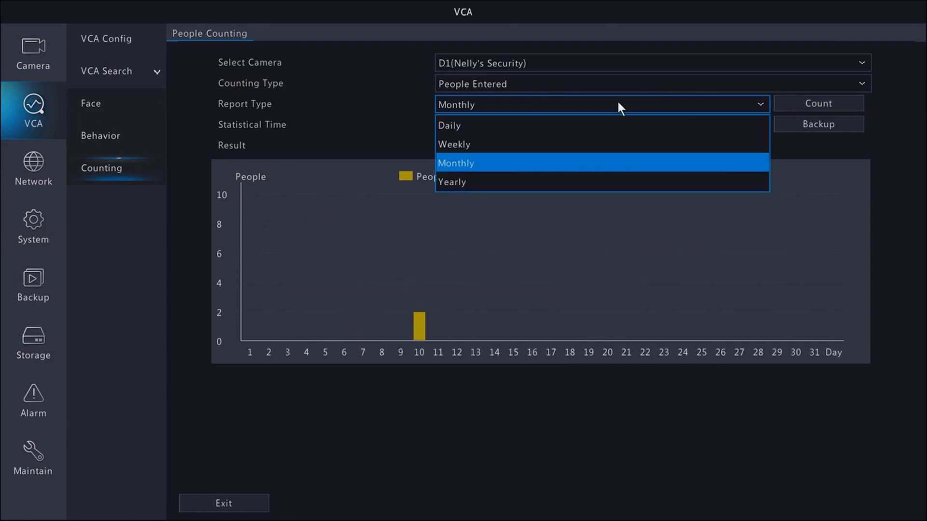
left_click(535, 177)
left_click(803, 102)
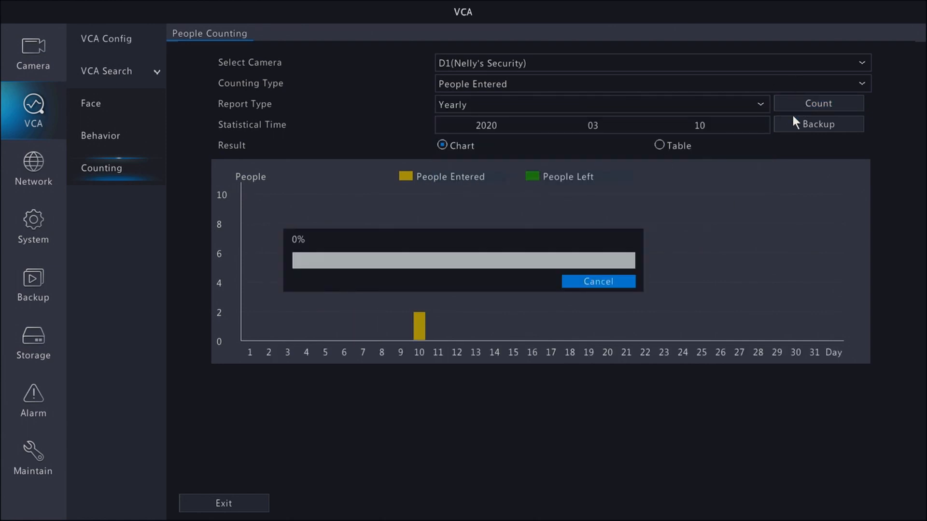
mouse_move(363, 320)
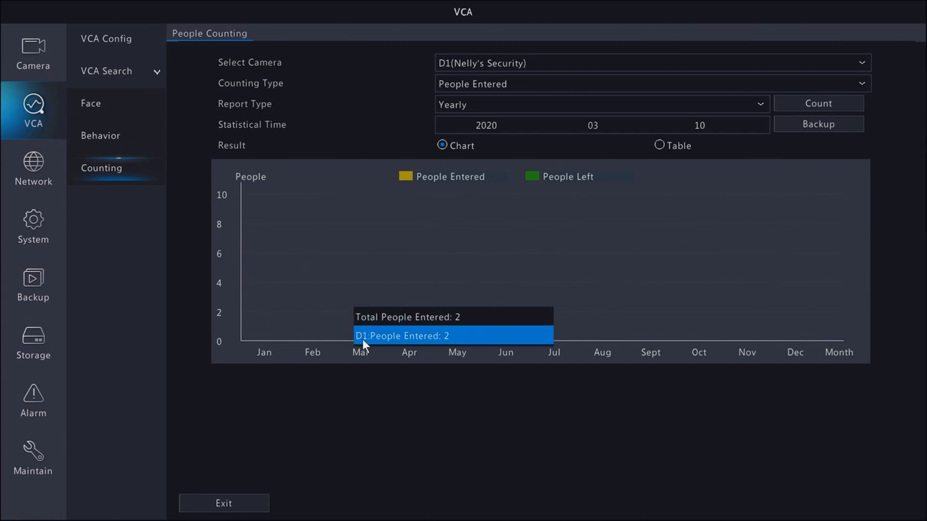
Change the counting type to People Left, run the yearly count and examine the March bar
left_click(503, 83)
left_click(482, 141)
left_click(479, 82)
left_click(483, 120)
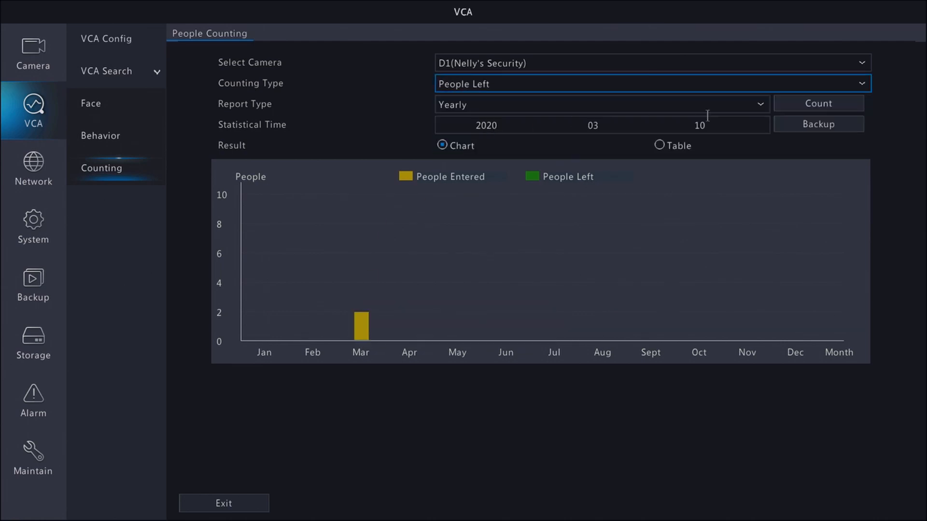
left_click(824, 99)
mouse_move(358, 313)
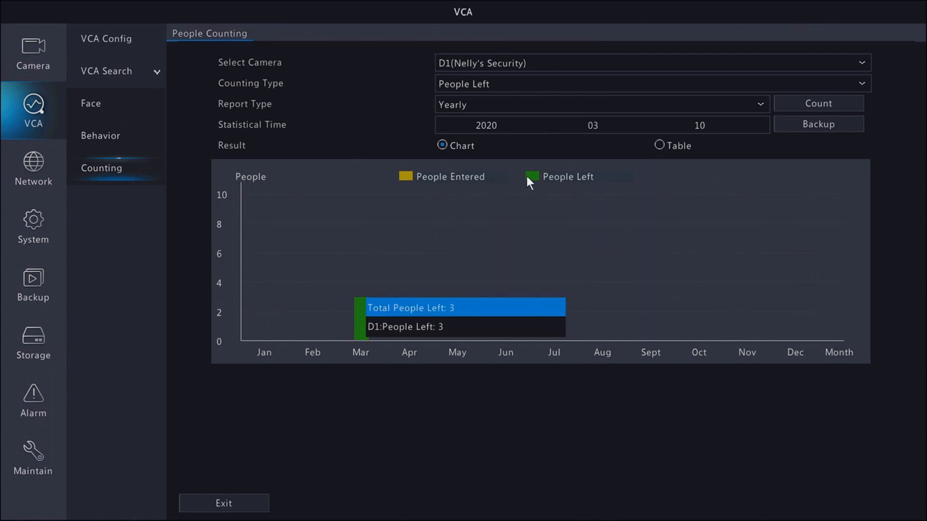
Change the counting type to Total, run the yearly count and examine March's entered and left figures
left_click(612, 89)
left_click(534, 140)
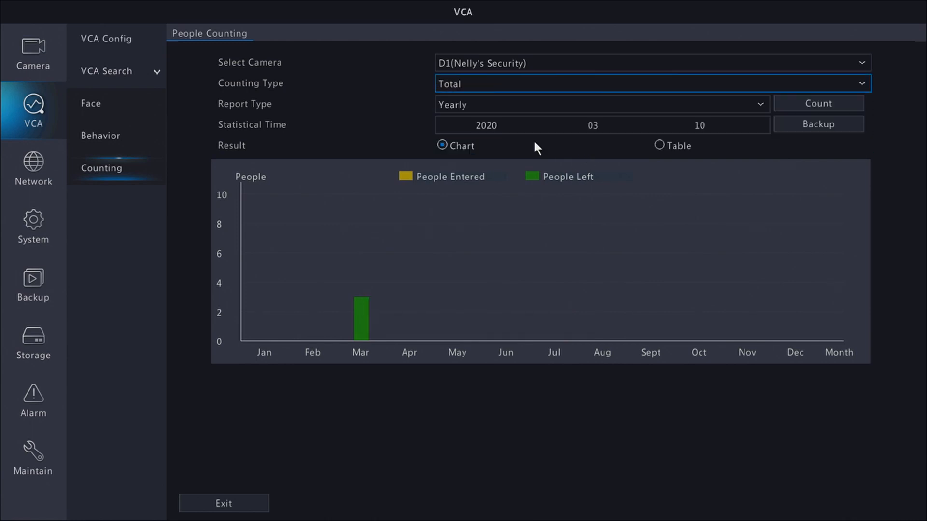
left_click(786, 103)
mouse_move(364, 329)
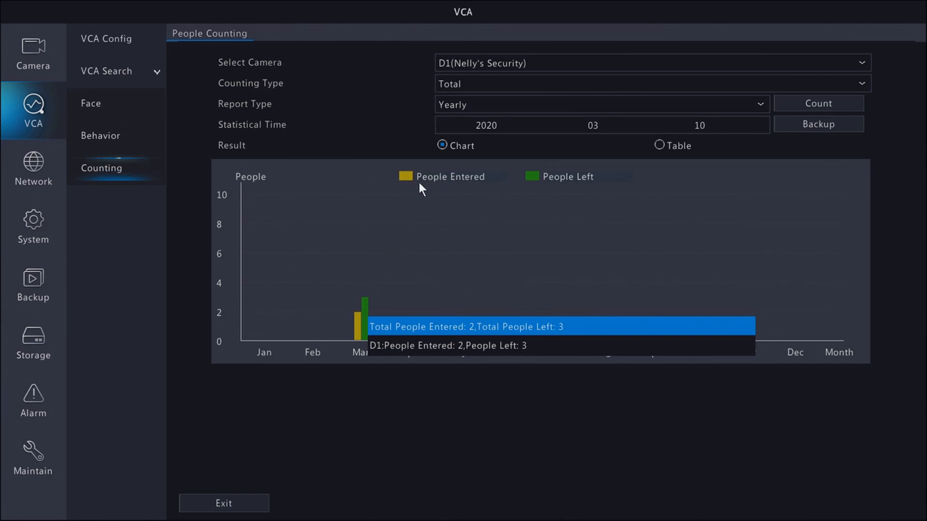